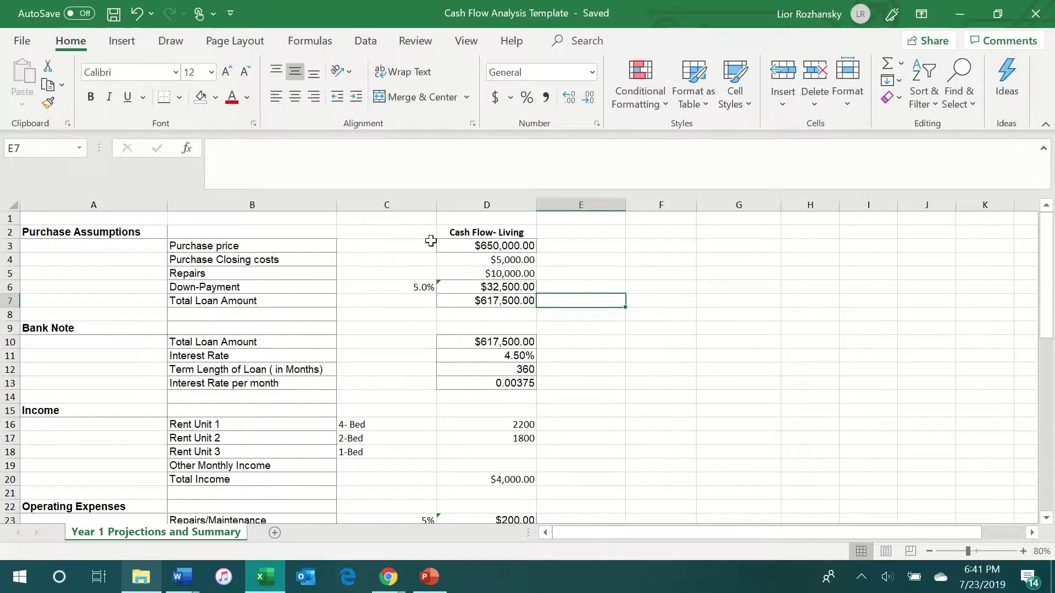
Step: Review the purchase price, closing costs, repairs and down-payment formula and percentage
click(486, 245)
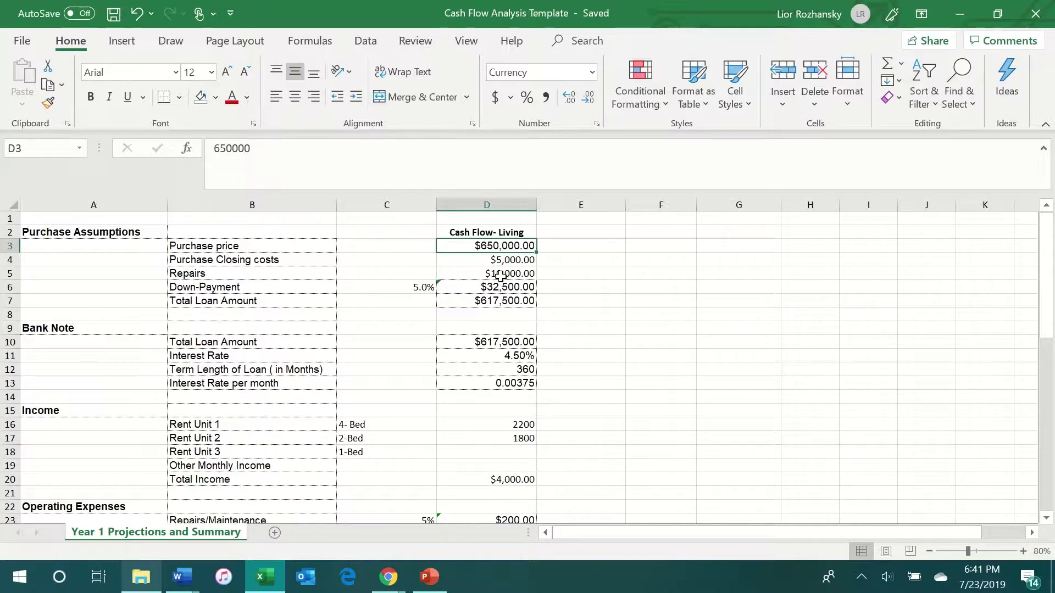
click(525, 262)
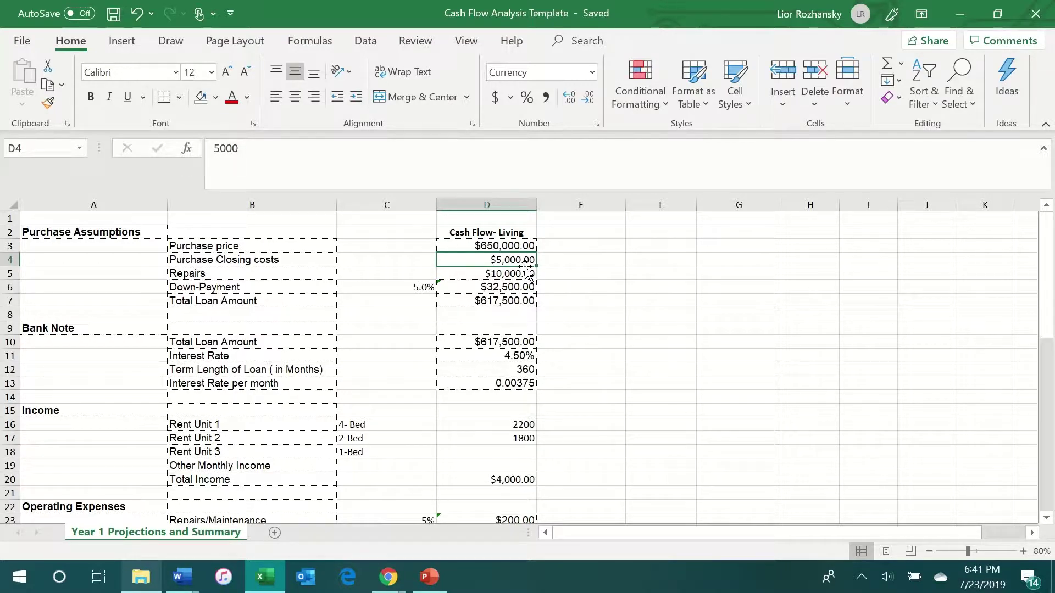
click(510, 278)
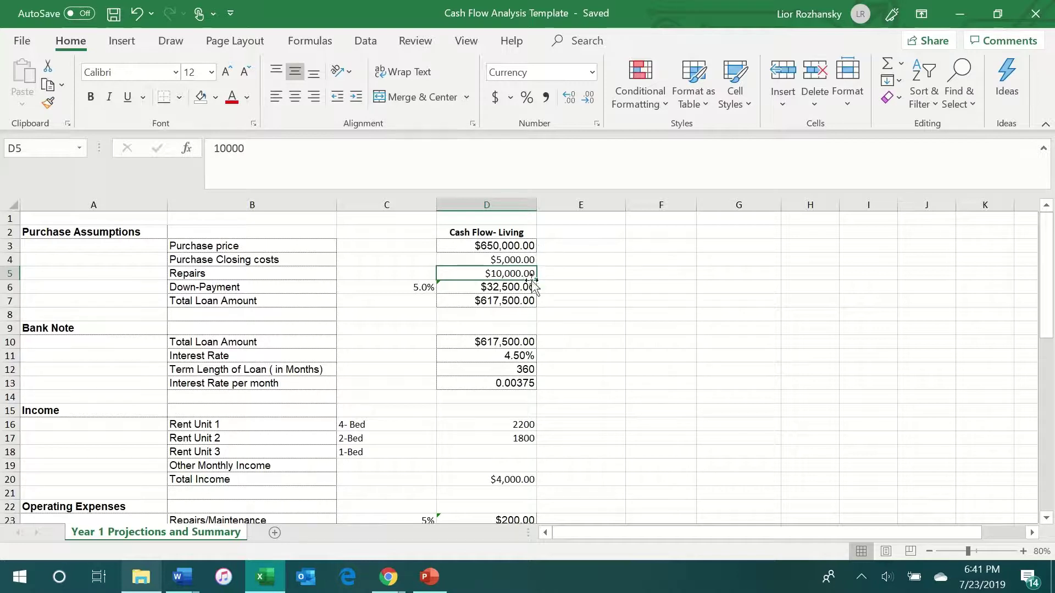
click(515, 287)
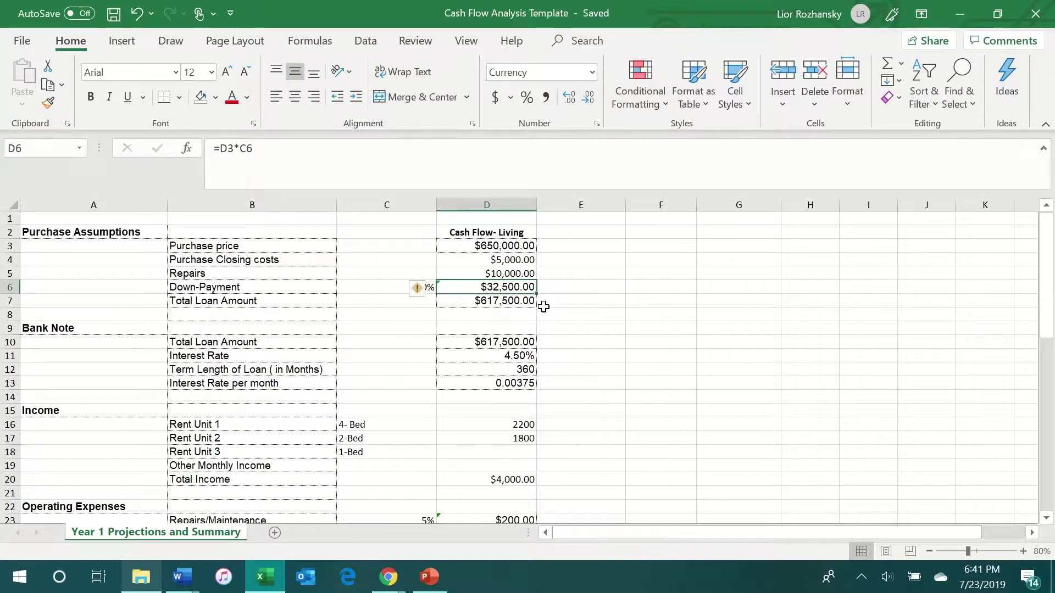
click(392, 287)
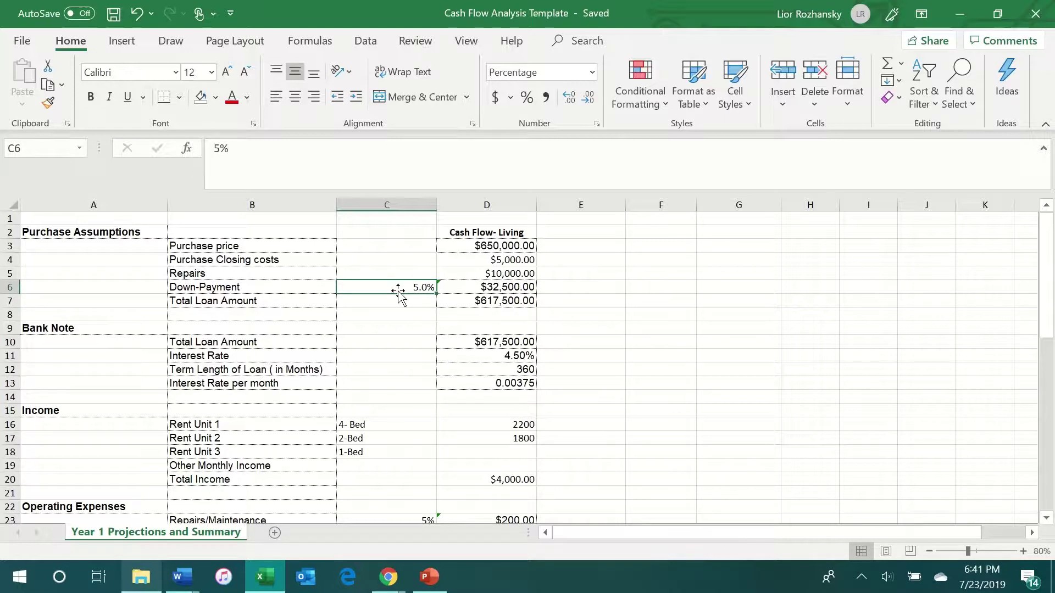
Step: Trace the total loan amount into the Bank Note, then check interest rate, term and monthly rate
click(498, 296)
click(512, 289)
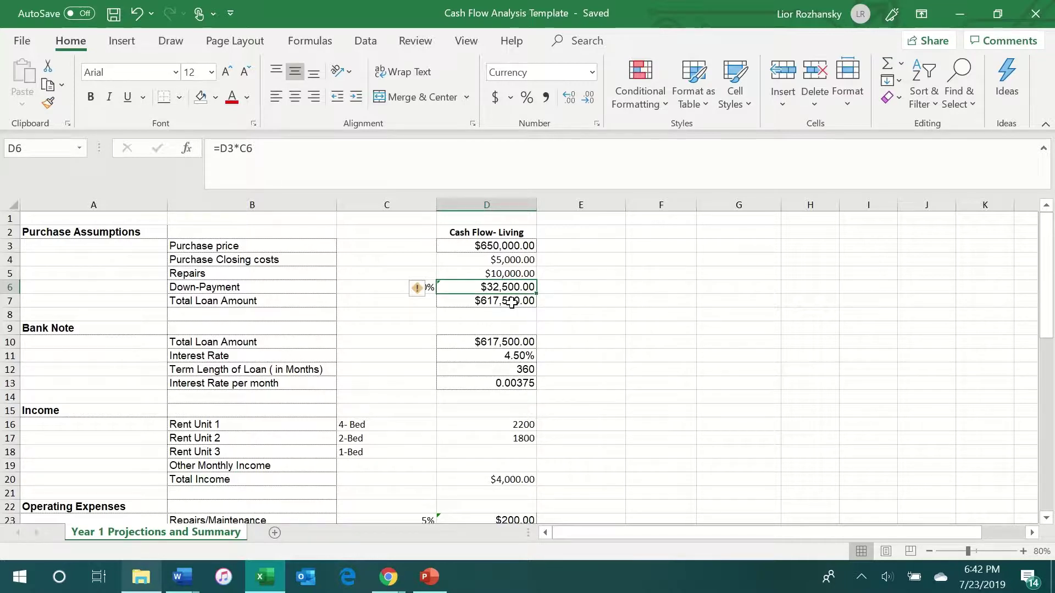
click(510, 304)
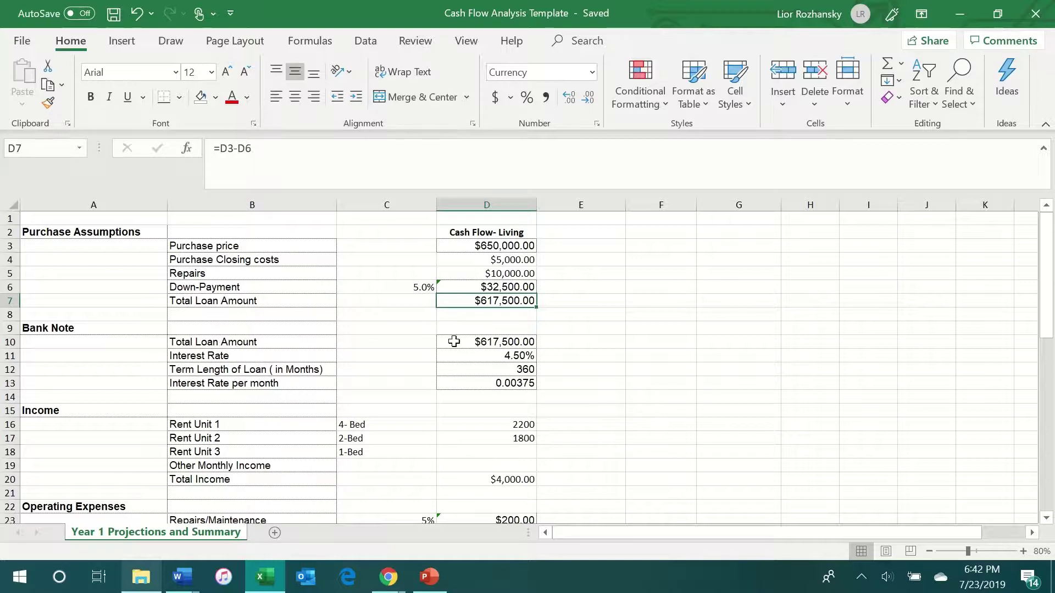
click(477, 341)
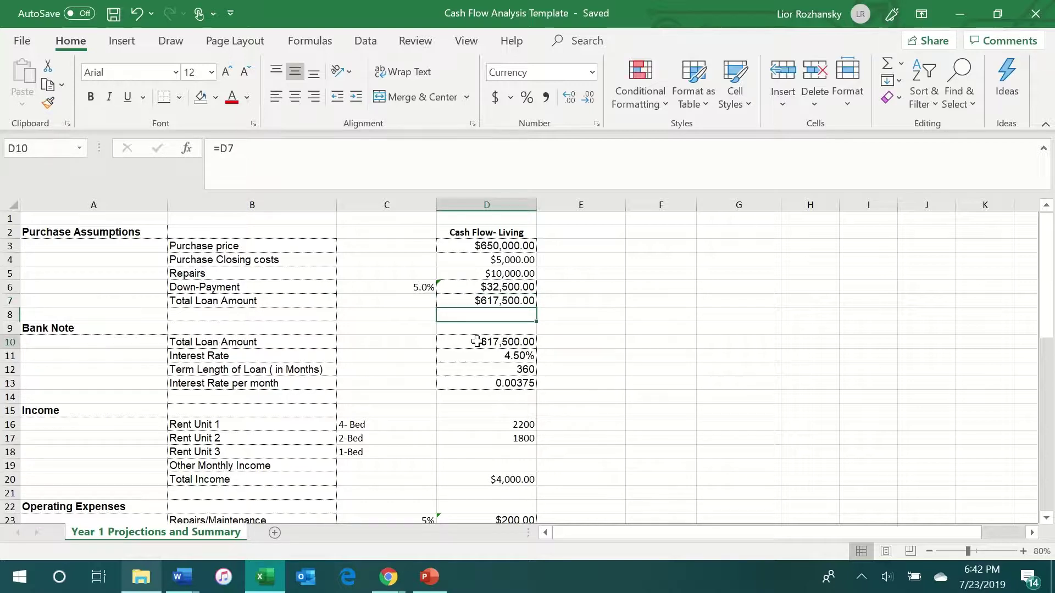
click(494, 306)
click(487, 339)
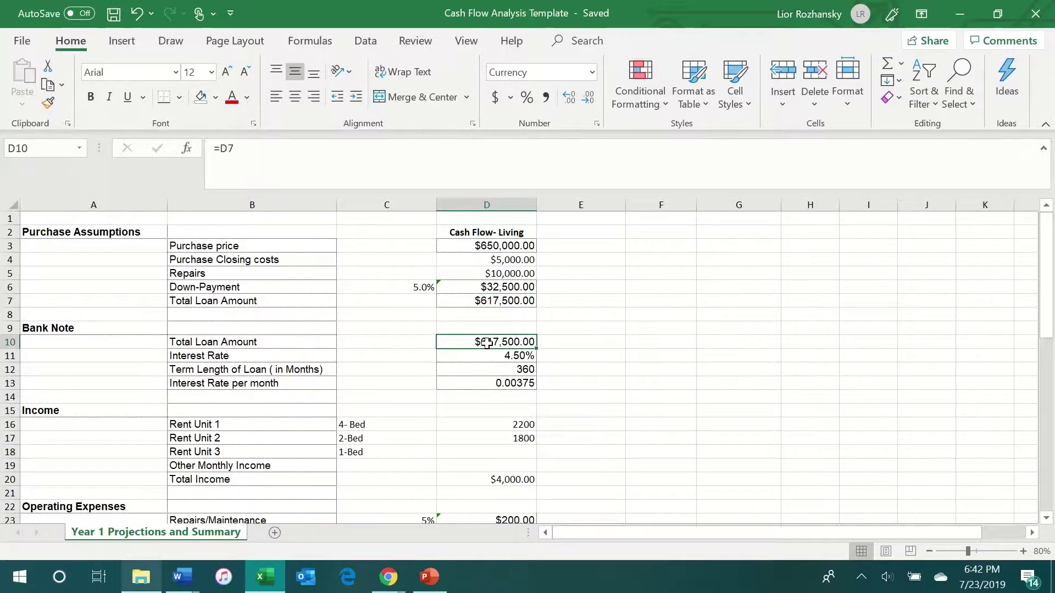
click(518, 356)
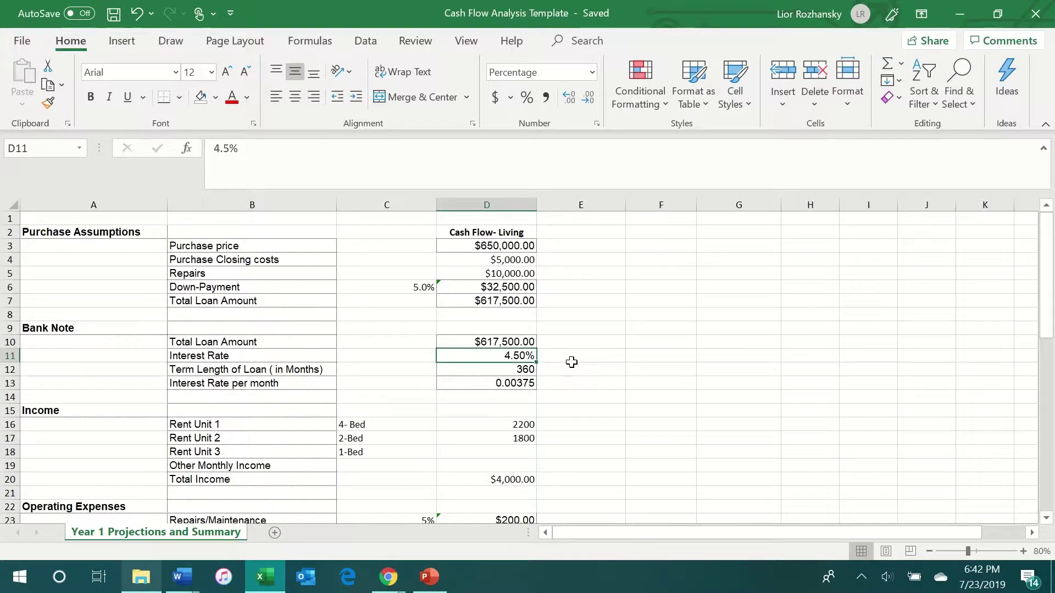
scroll(571, 362, down, 1)
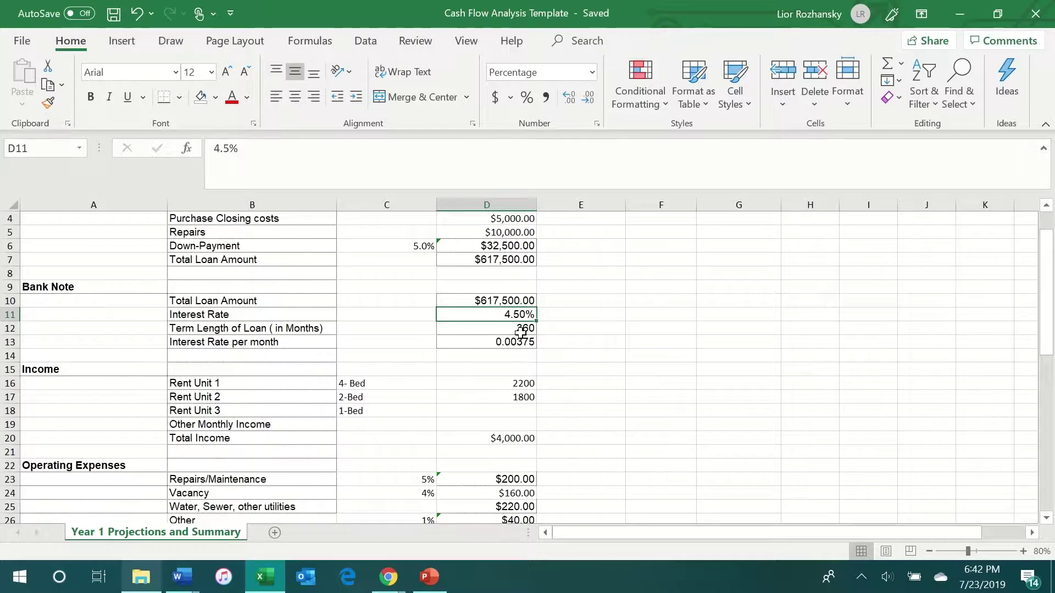
click(501, 328)
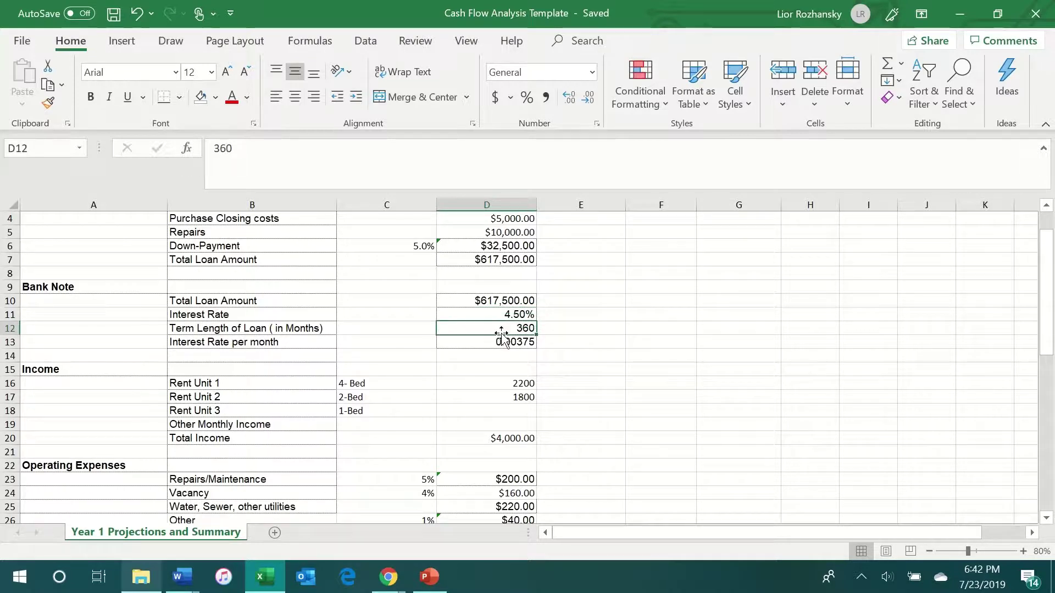
click(520, 345)
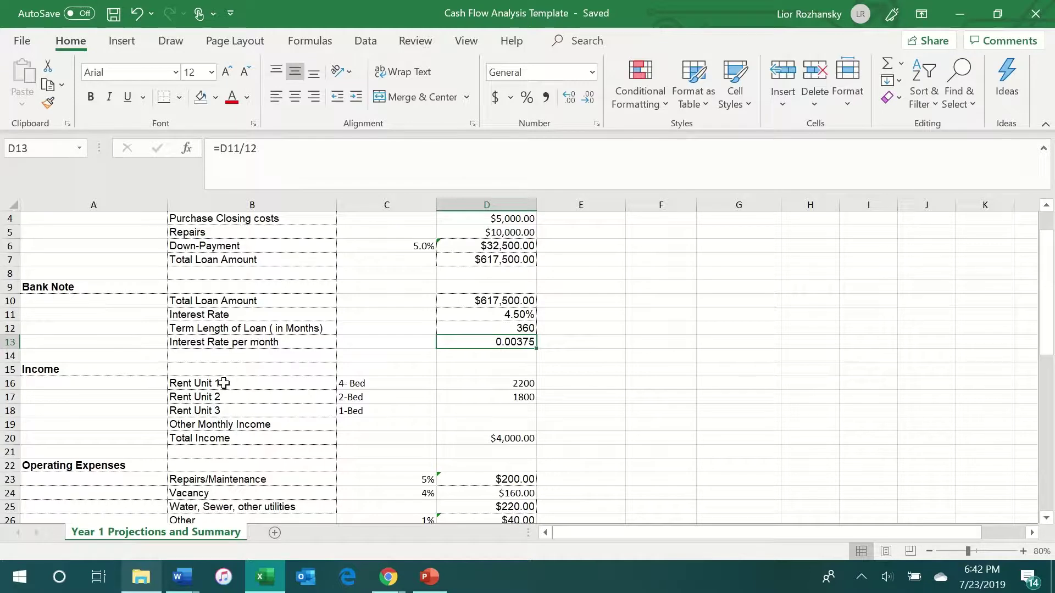
Step: Review the rent units' bedroom counts and the 2200 and 1800 rents for Units 1 and 2
click(376, 387)
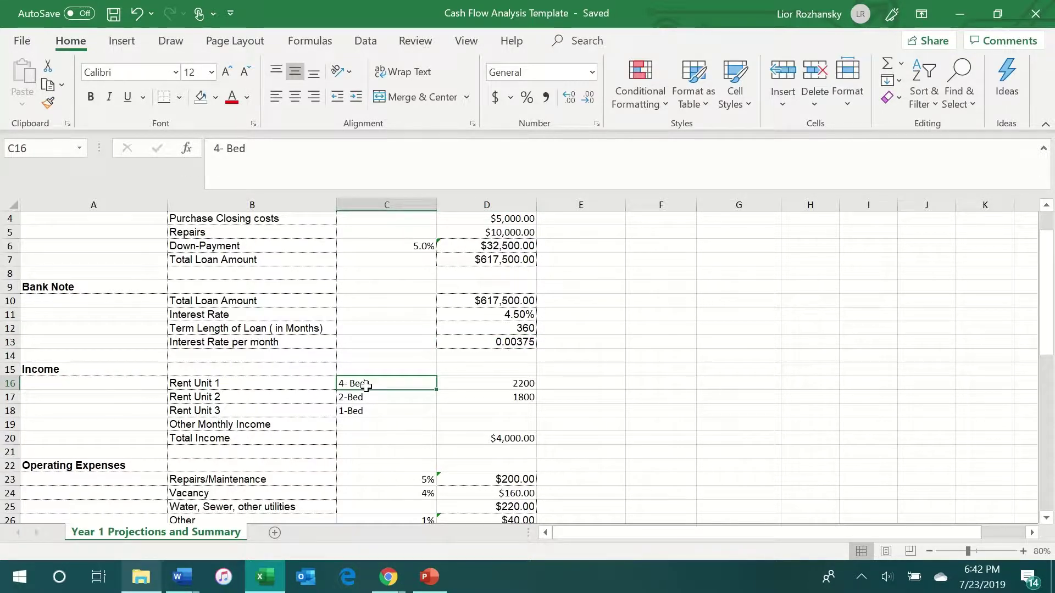
click(372, 397)
click(375, 411)
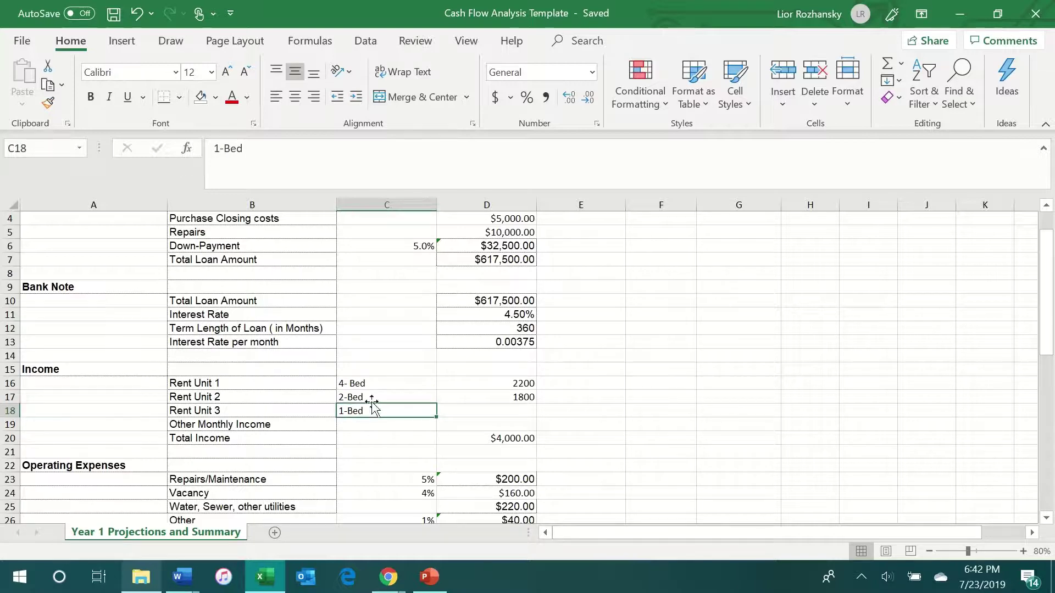
click(358, 383)
click(481, 386)
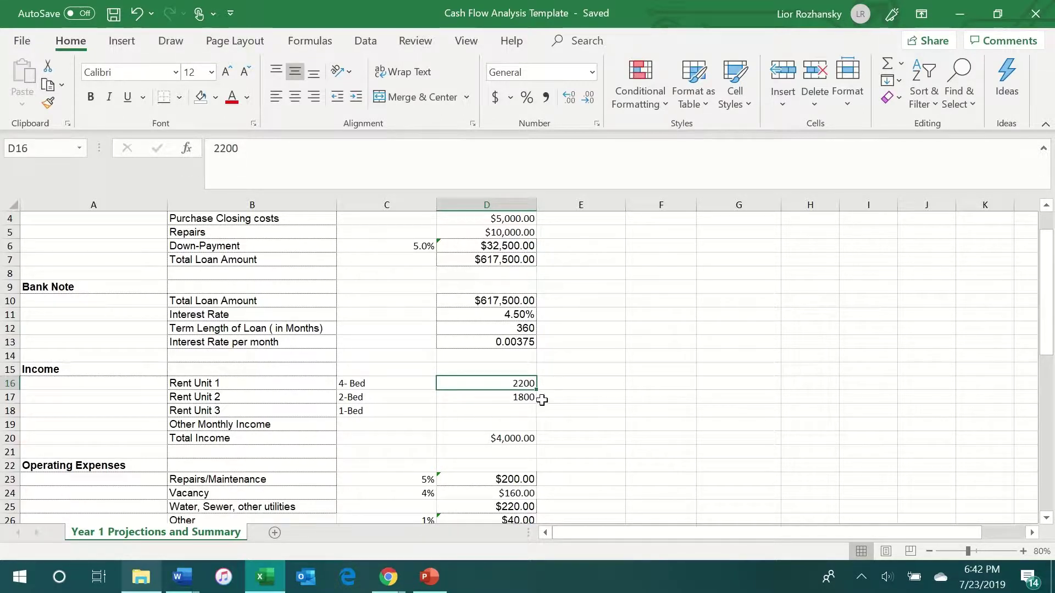
click(399, 397)
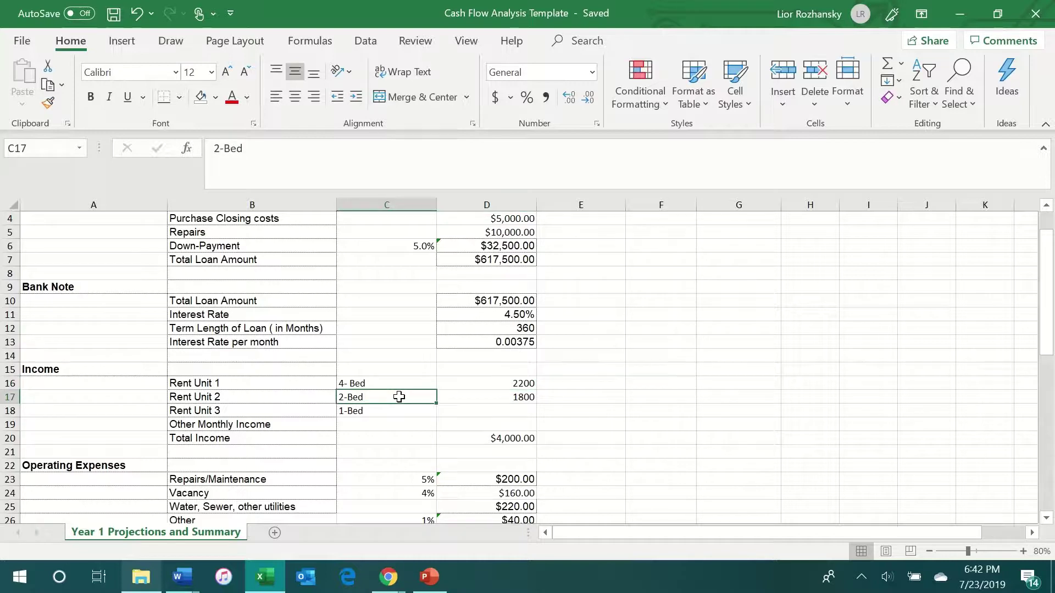
click(530, 398)
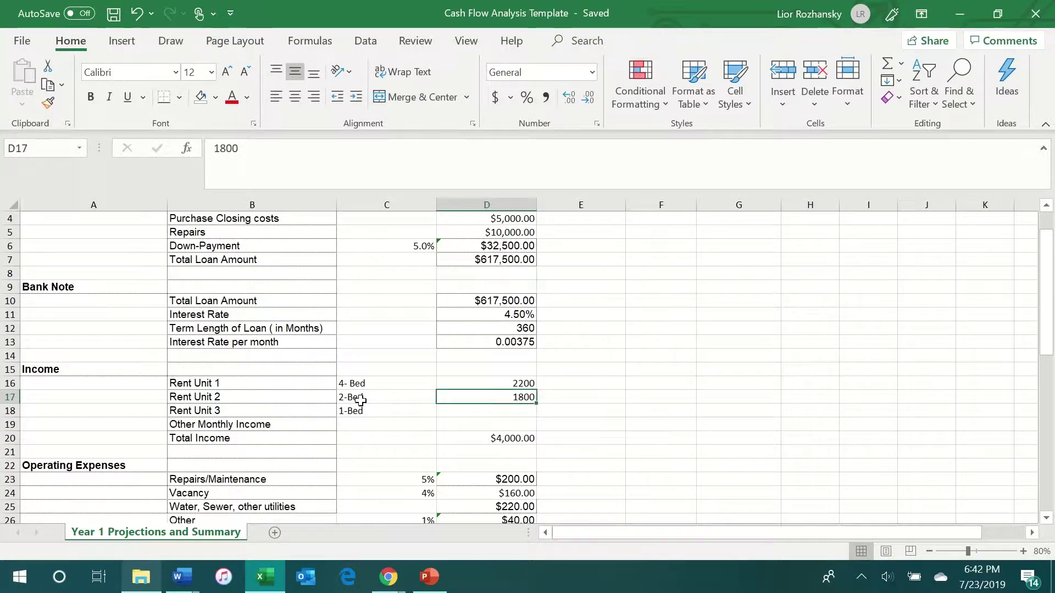
Step: Sum the two existing rents and locate Rent Unit 3's empty rent cell
drag(412, 410, 485, 410)
click(485, 410)
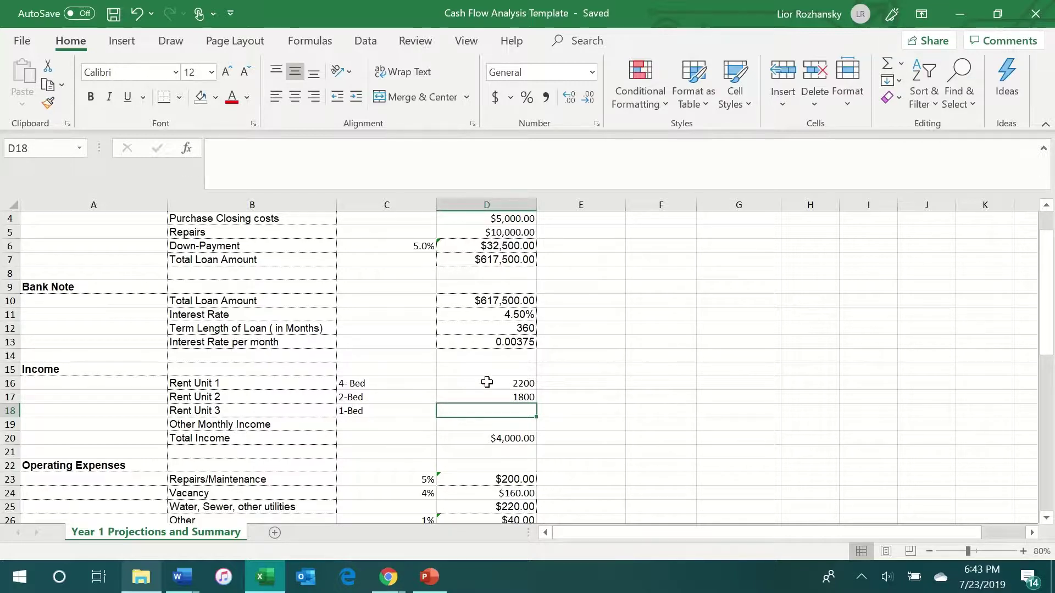
drag(486, 383, 499, 402)
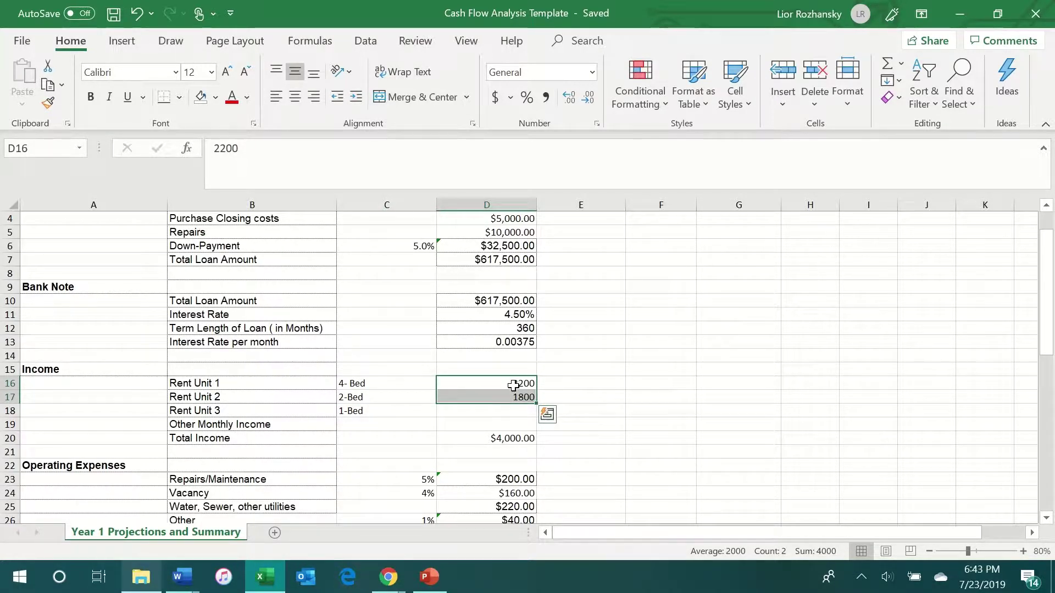
click(513, 412)
drag(400, 412, 499, 412)
click(483, 412)
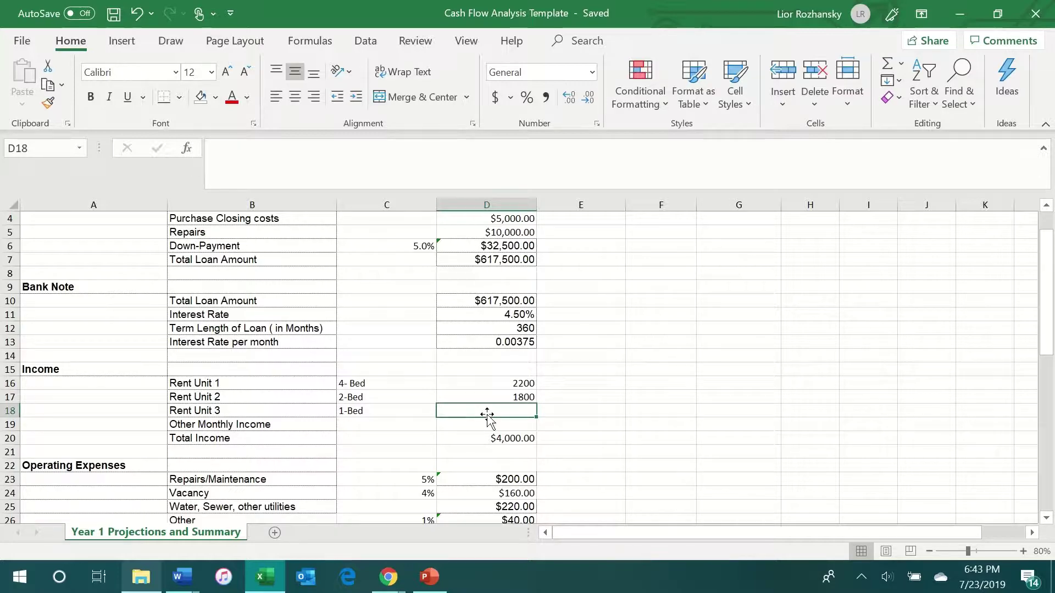
Step: Check the empty Other Monthly Income amount and the Total Income formula
scroll(507, 444, down, 1)
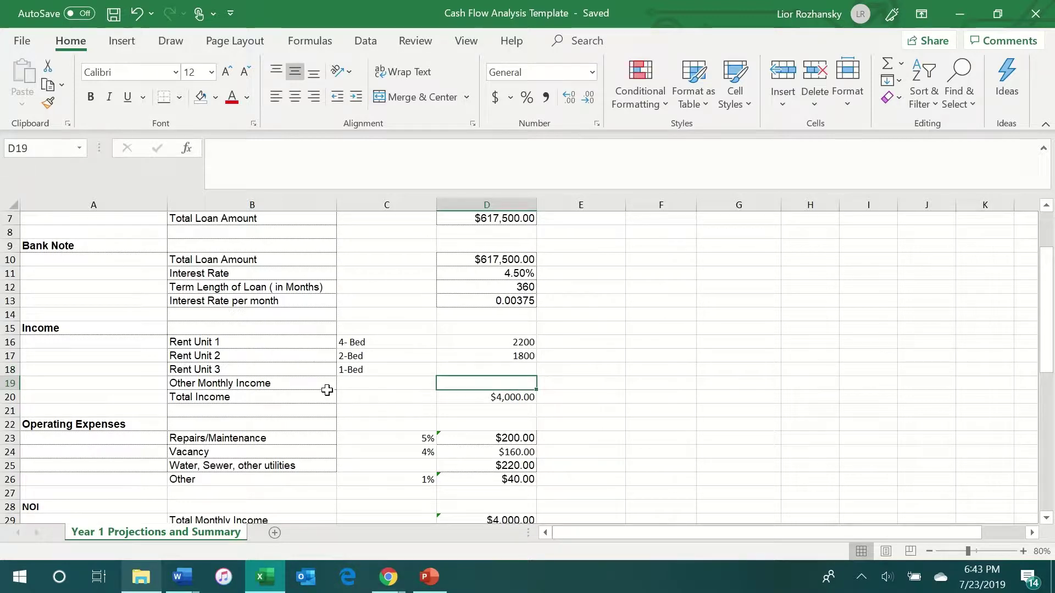
drag(328, 383, 539, 382)
click(514, 385)
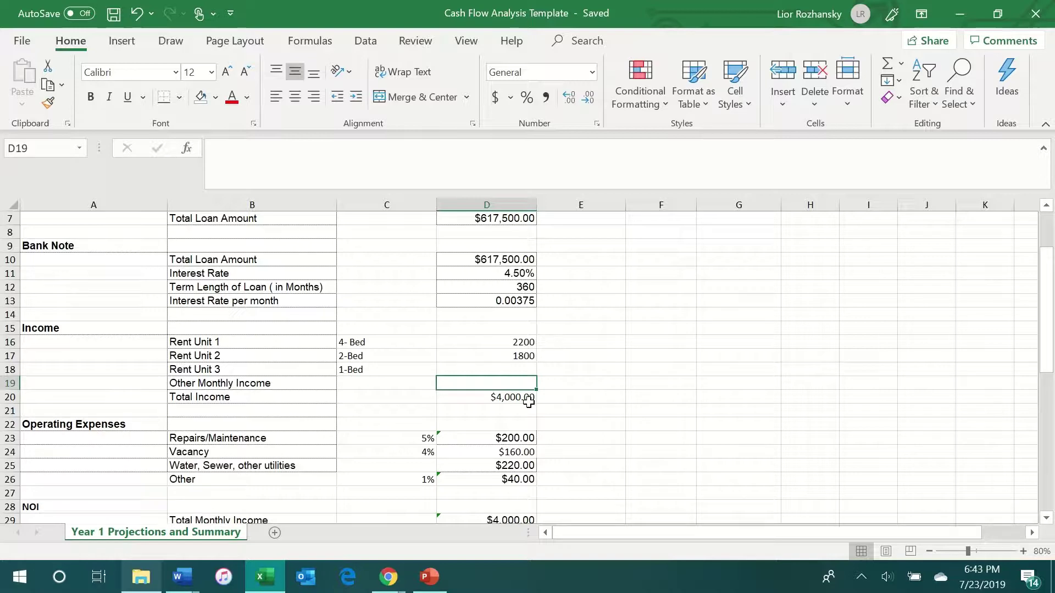
click(528, 401)
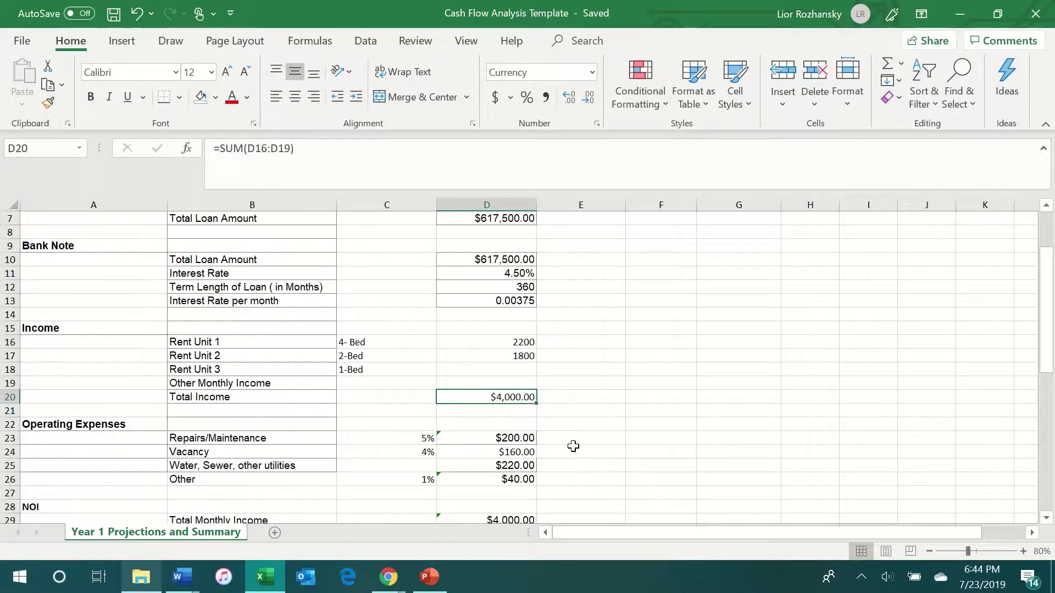
Step: Review the Operating Expenses block and the Repairs/Maintenance expense formula and percentage
scroll(572, 443, down, 1)
drag(113, 383, 534, 442)
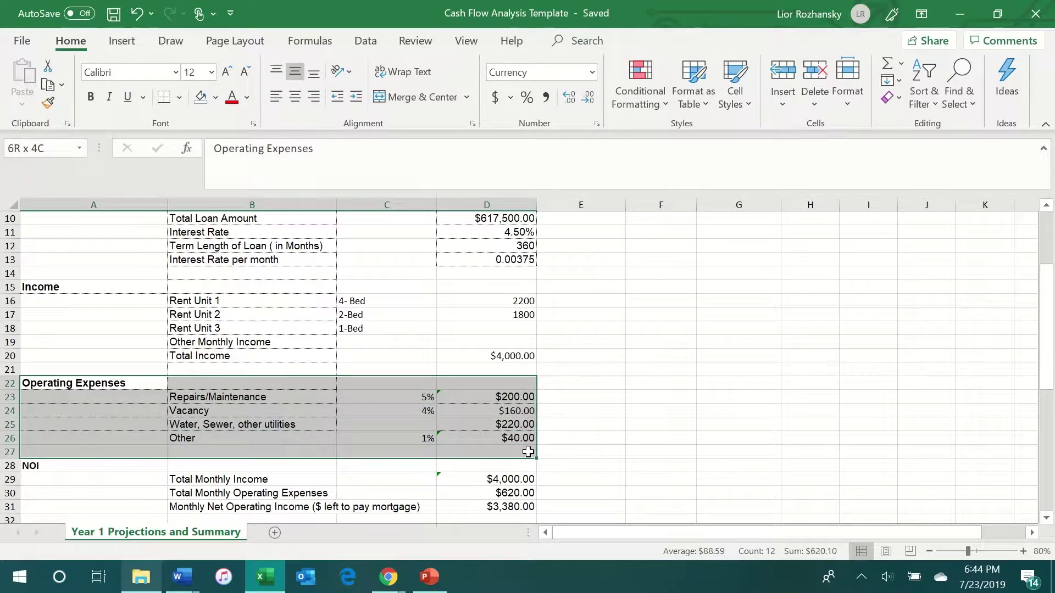
click(562, 434)
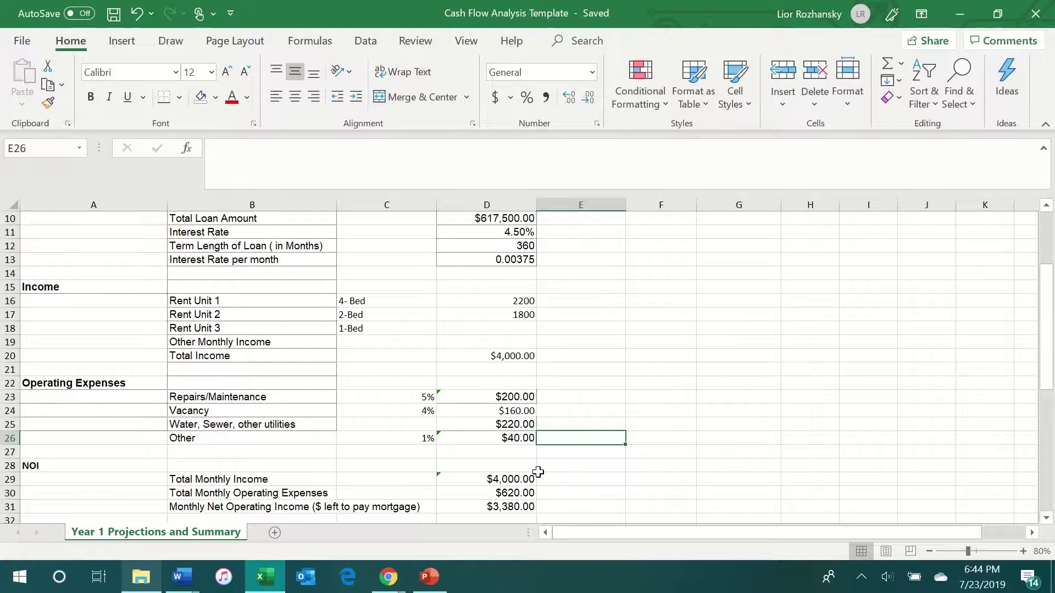
scroll(493, 453, down, 1)
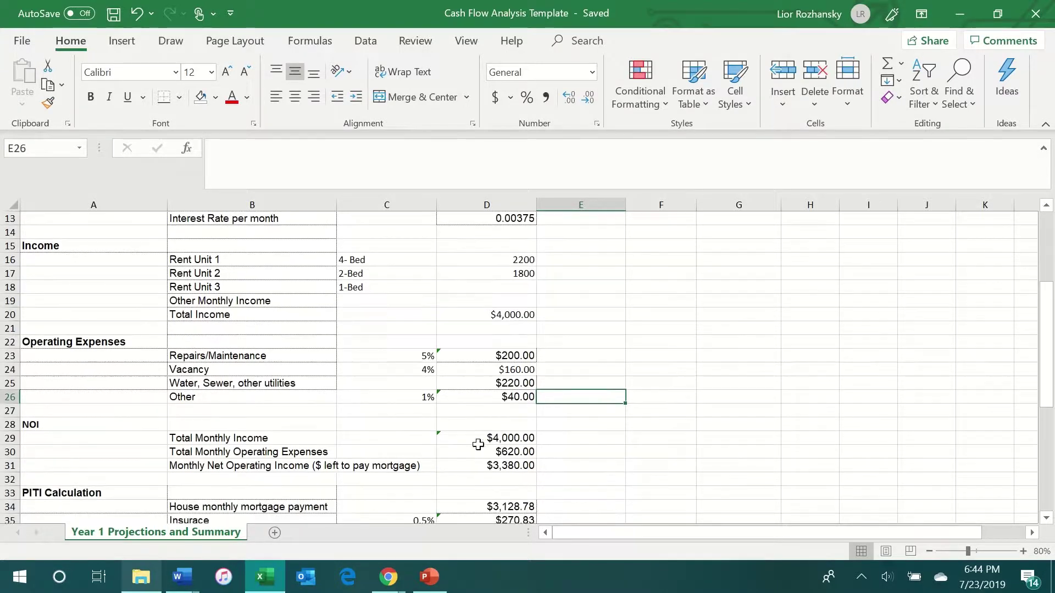
click(253, 356)
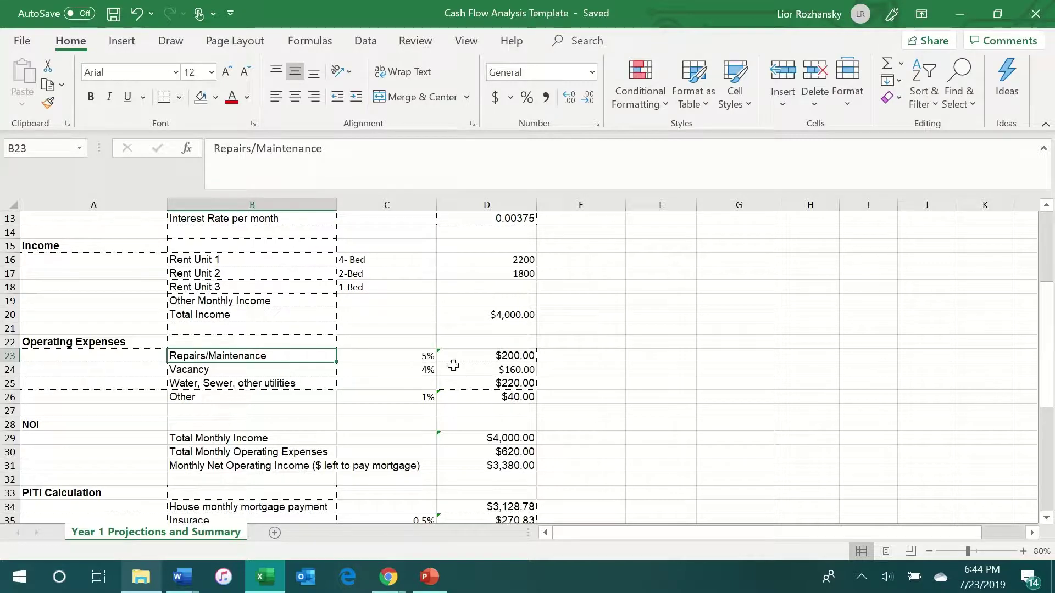
click(516, 360)
click(366, 355)
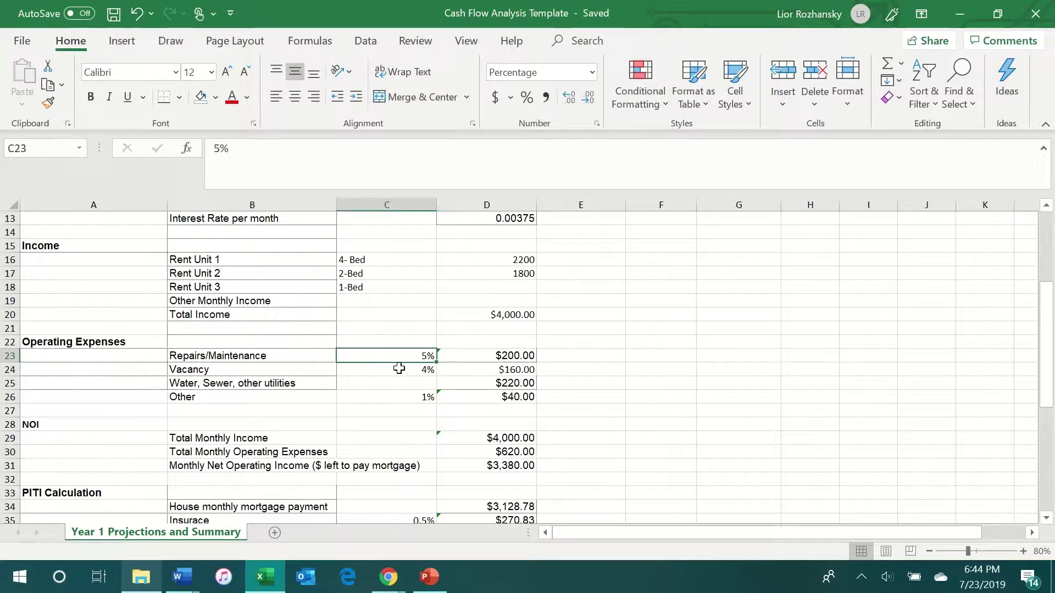
Step: Show that the repairs cost applies the 5% rate to Total Income
click(487, 315)
click(409, 356)
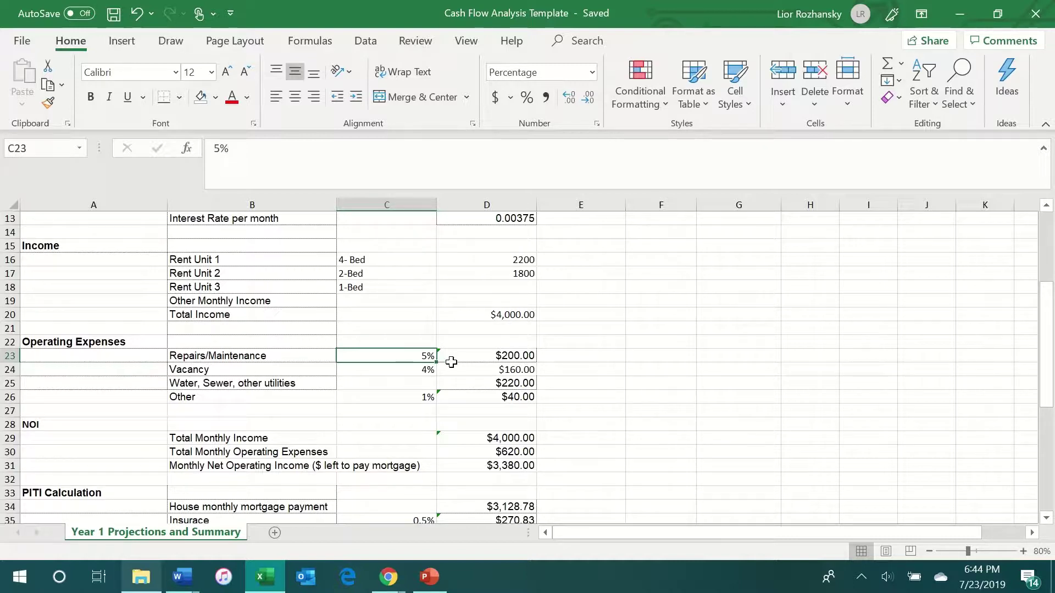
drag(430, 355, 471, 363)
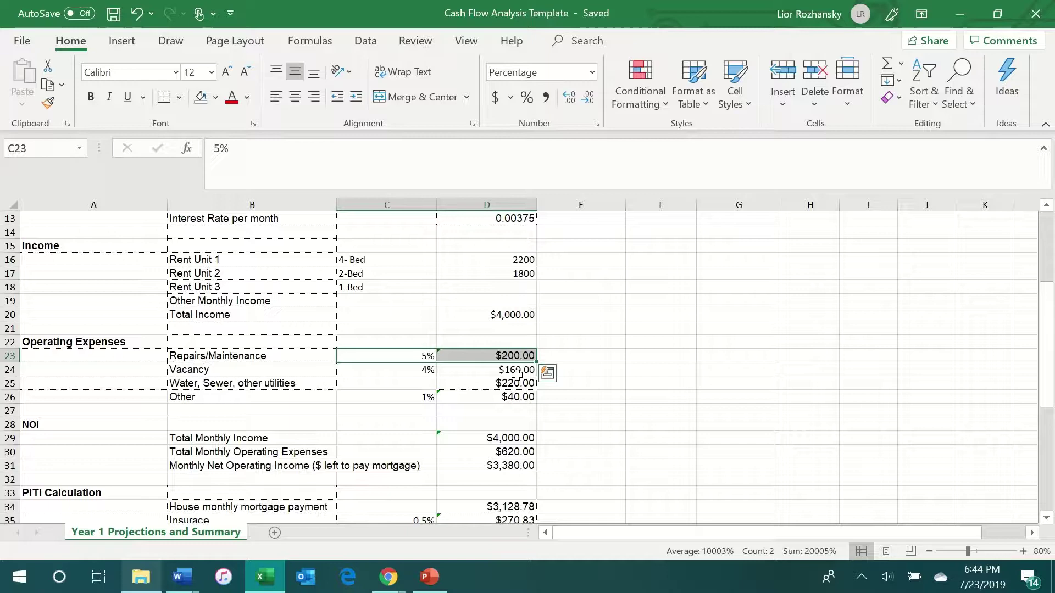
click(490, 358)
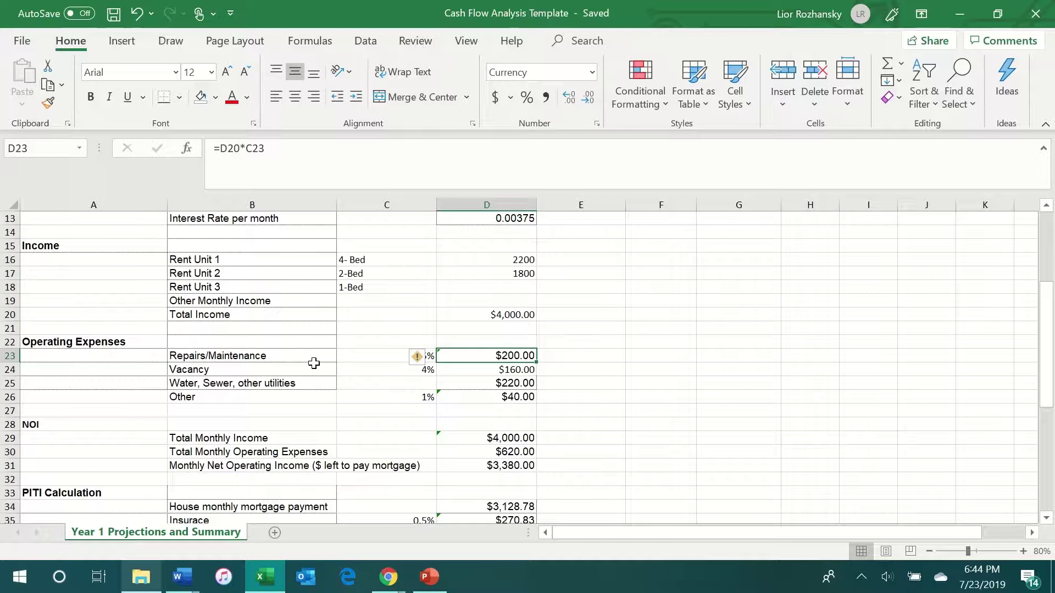
Step: Review the Vacancy formula, the fixed 220 utilities and the 1% Other expense
drag(335, 369, 497, 369)
click(497, 369)
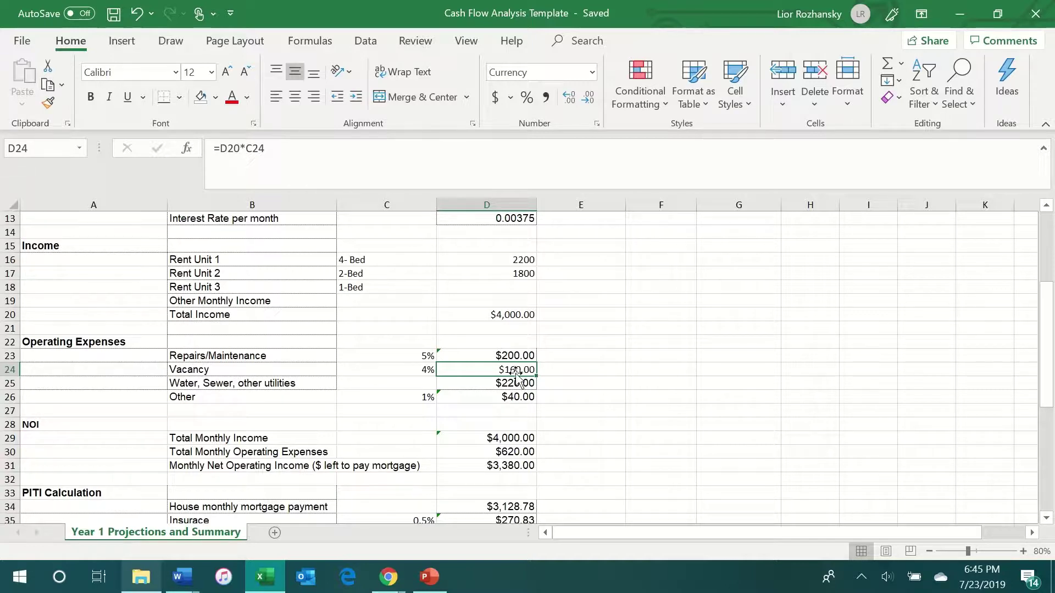
scroll(519, 373, down, 1)
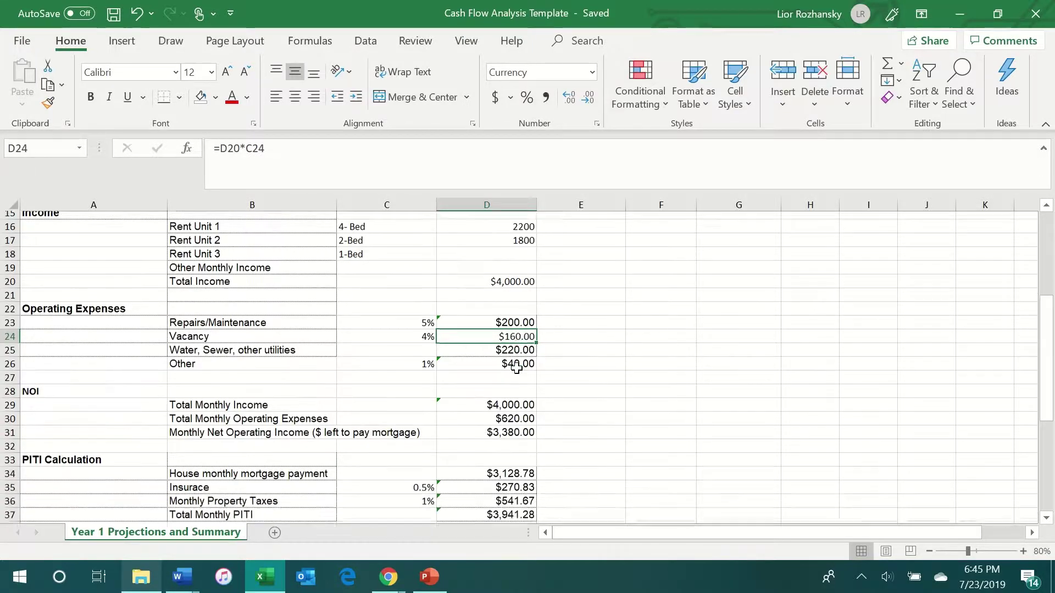
click(518, 344)
drag(275, 341, 493, 337)
click(504, 341)
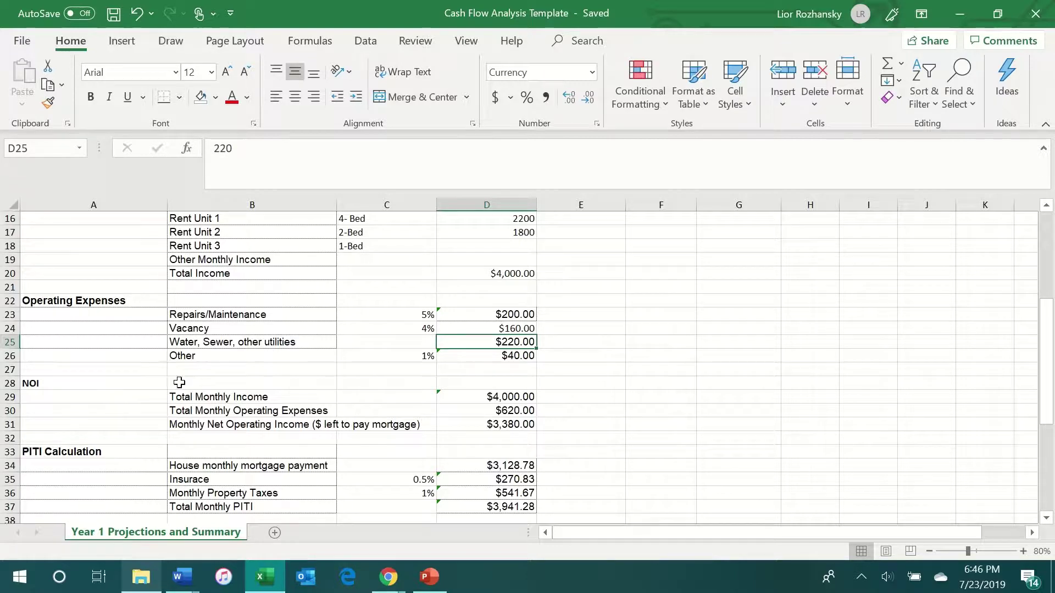
click(205, 354)
drag(204, 351, 513, 363)
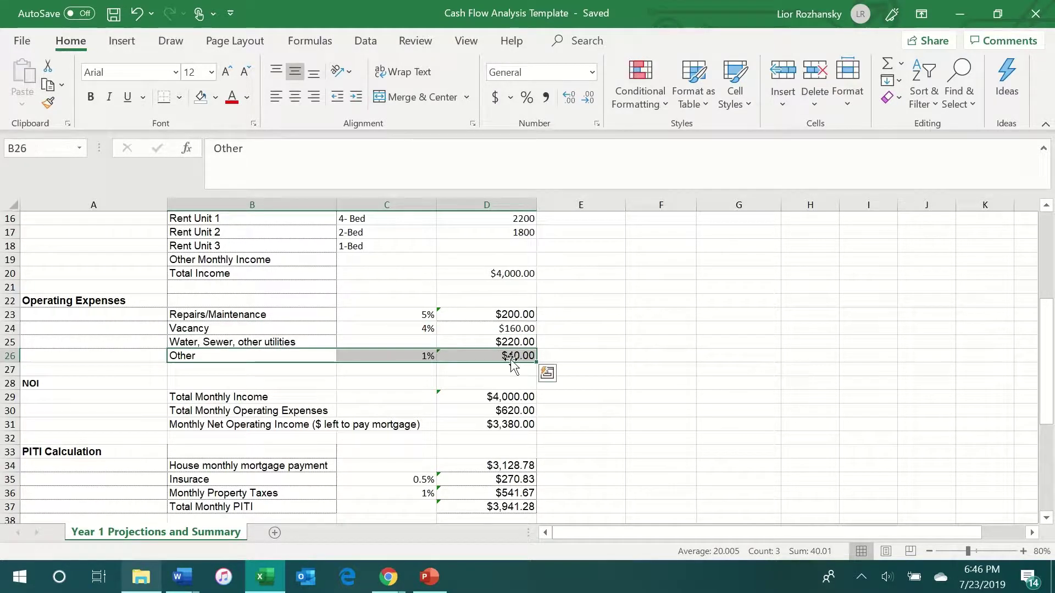
click(398, 357)
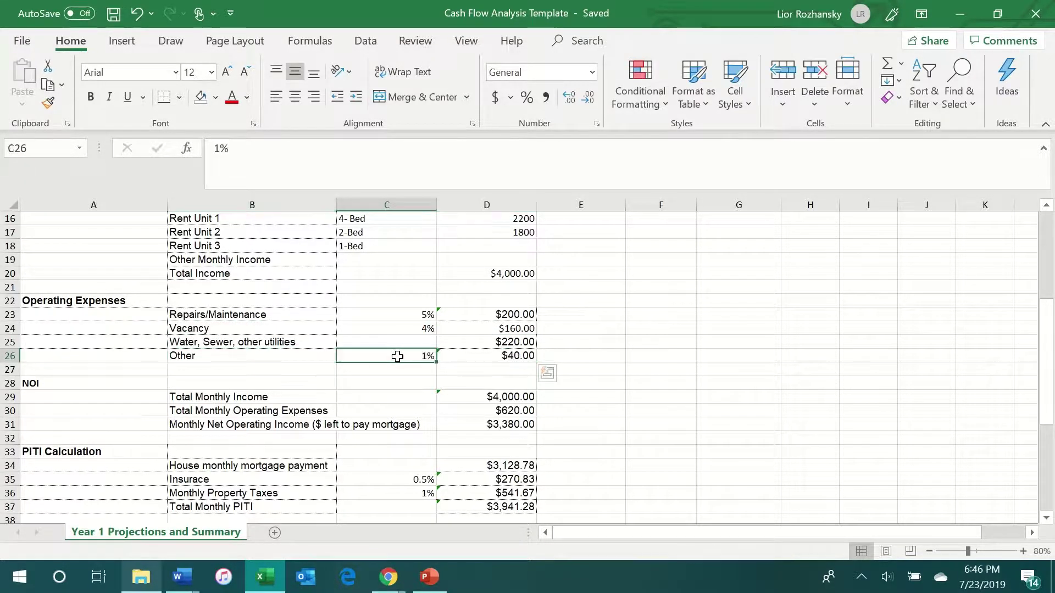
click(526, 357)
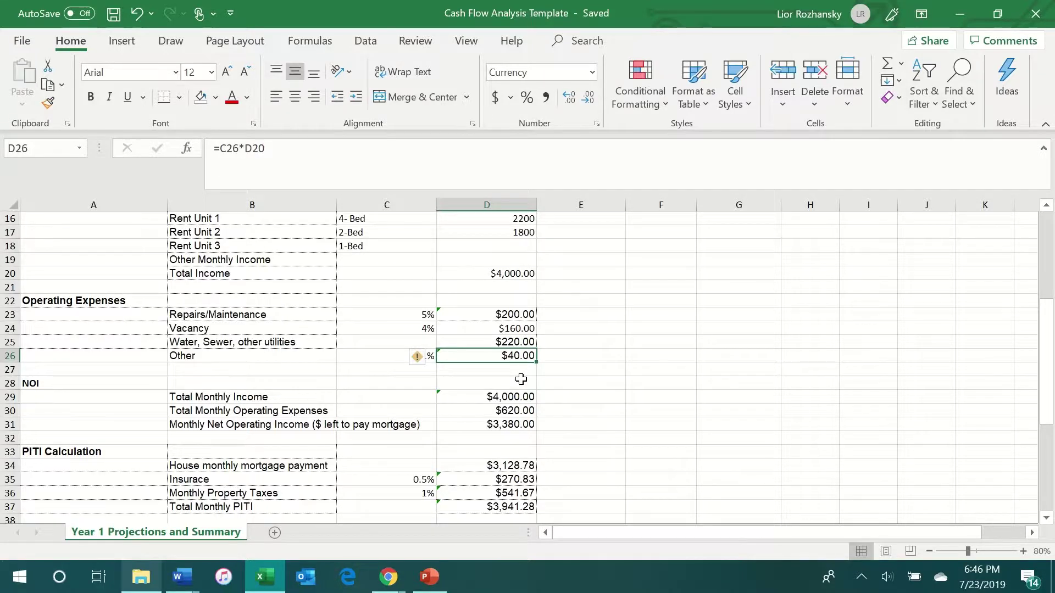
Step: Show Total Monthly Income, the operating expenses sum and the net operating income formulas
scroll(520, 379, down, 1)
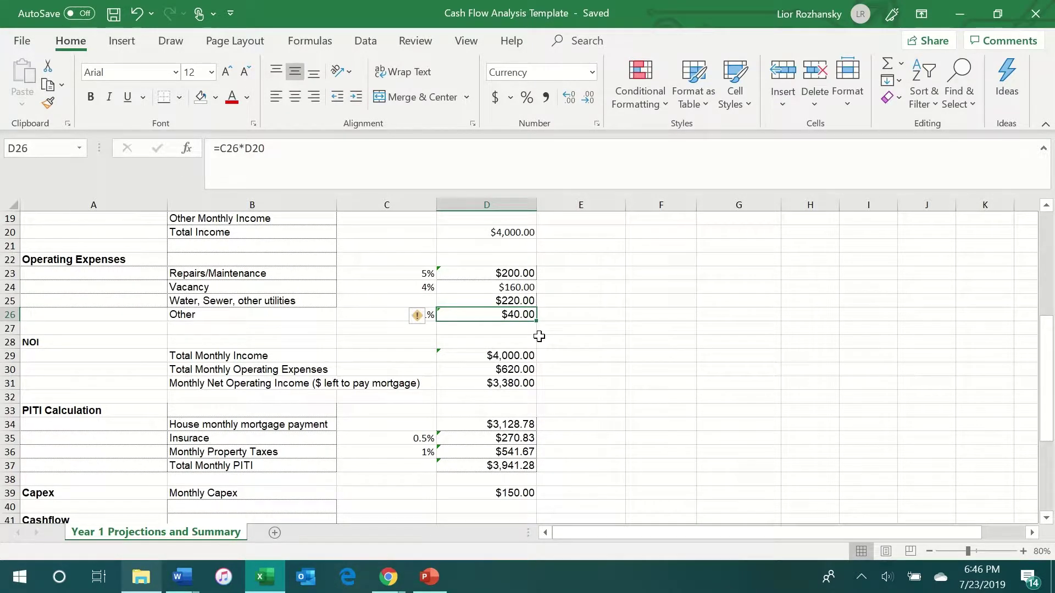
scroll(553, 353, down, 1)
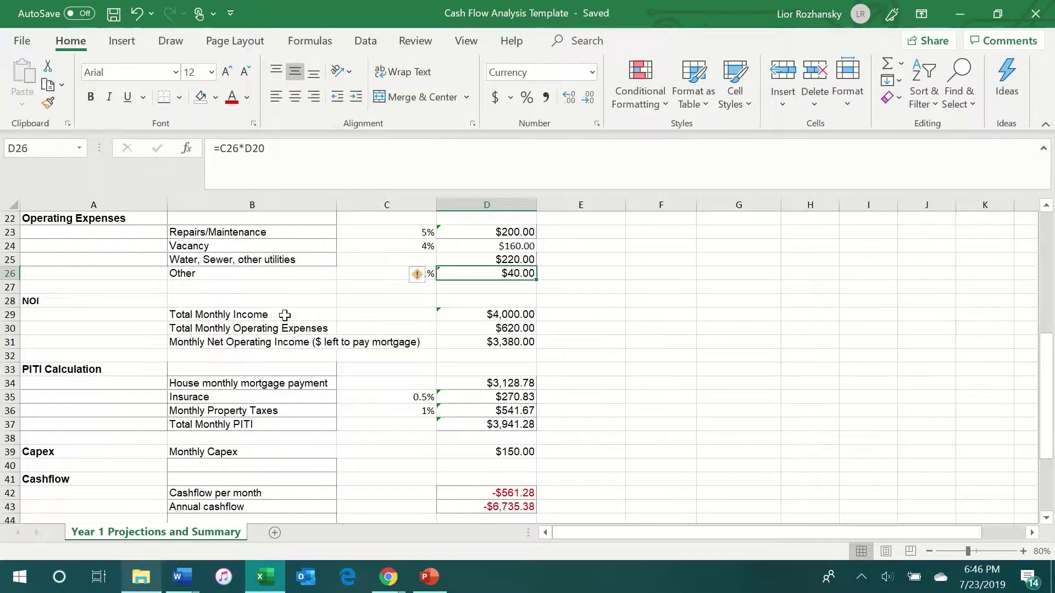
drag(270, 315, 507, 311)
click(511, 314)
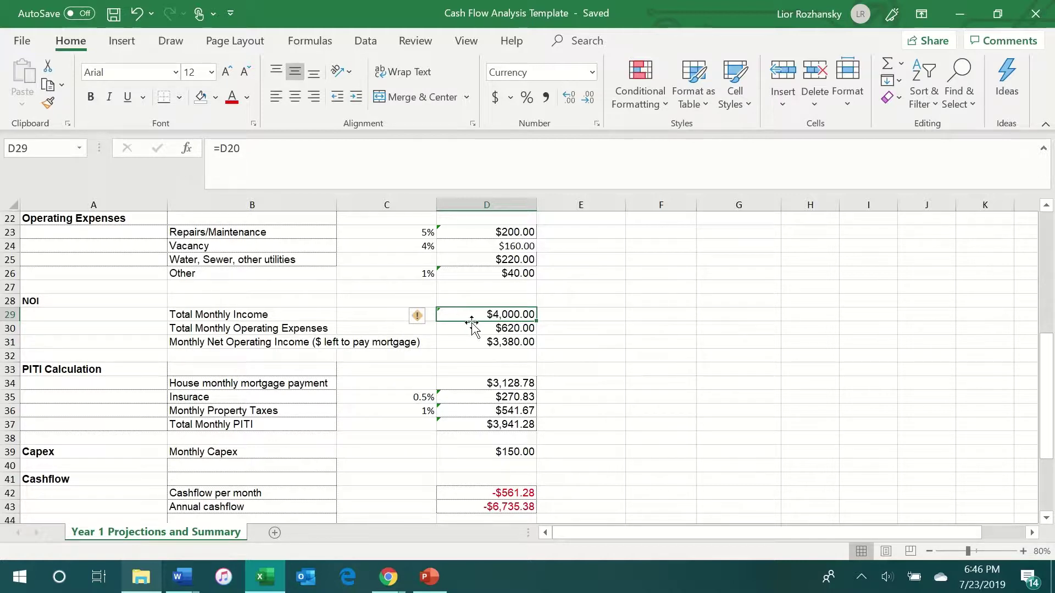
click(492, 328)
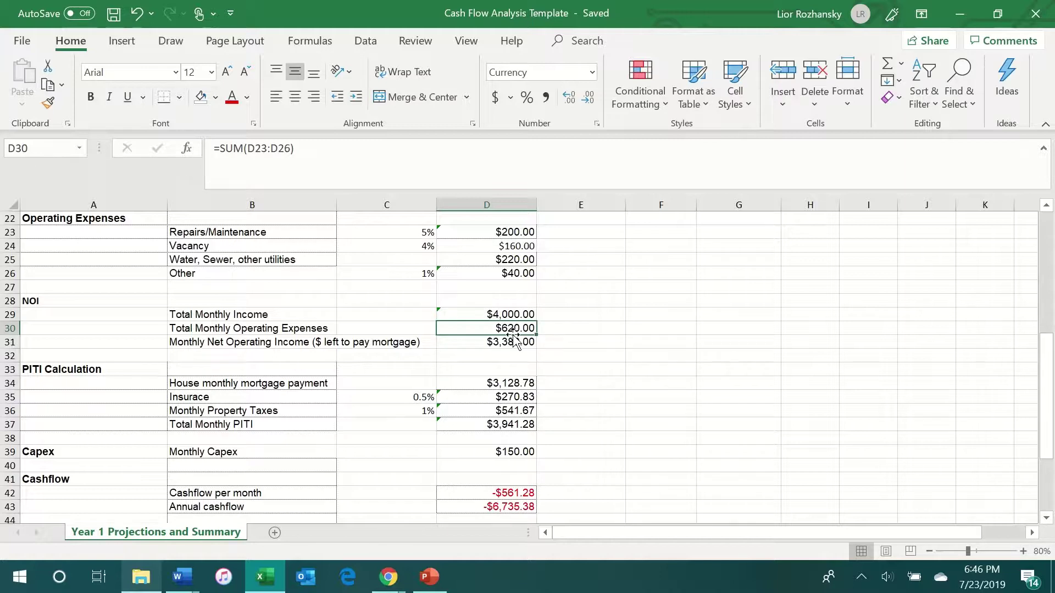
click(526, 341)
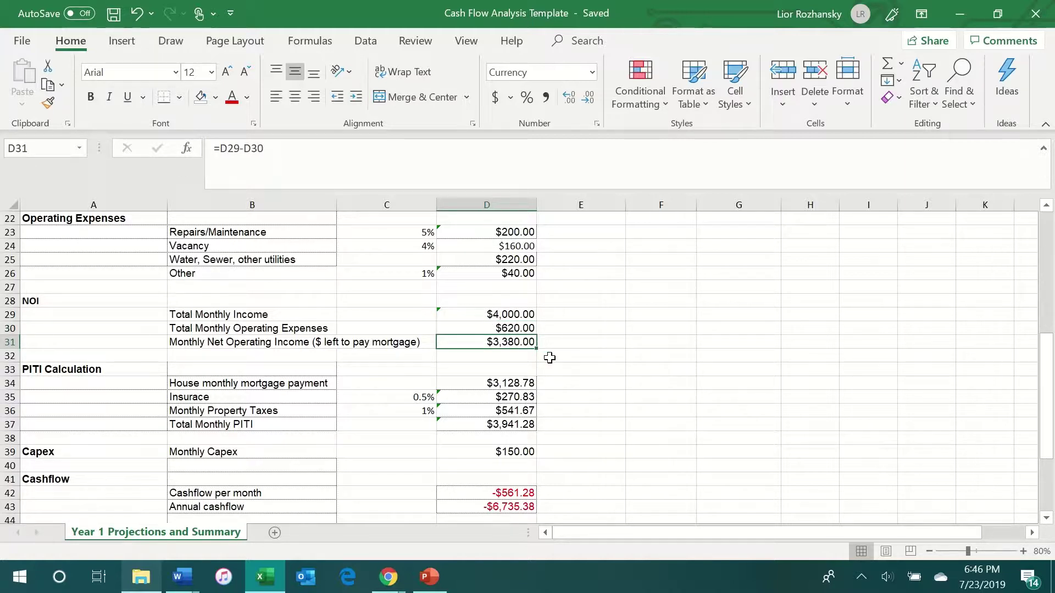
Step: Review the mortgage payment, 0.5% insurance, 1% property tax and total PITI formulas
scroll(549, 357, down, 1)
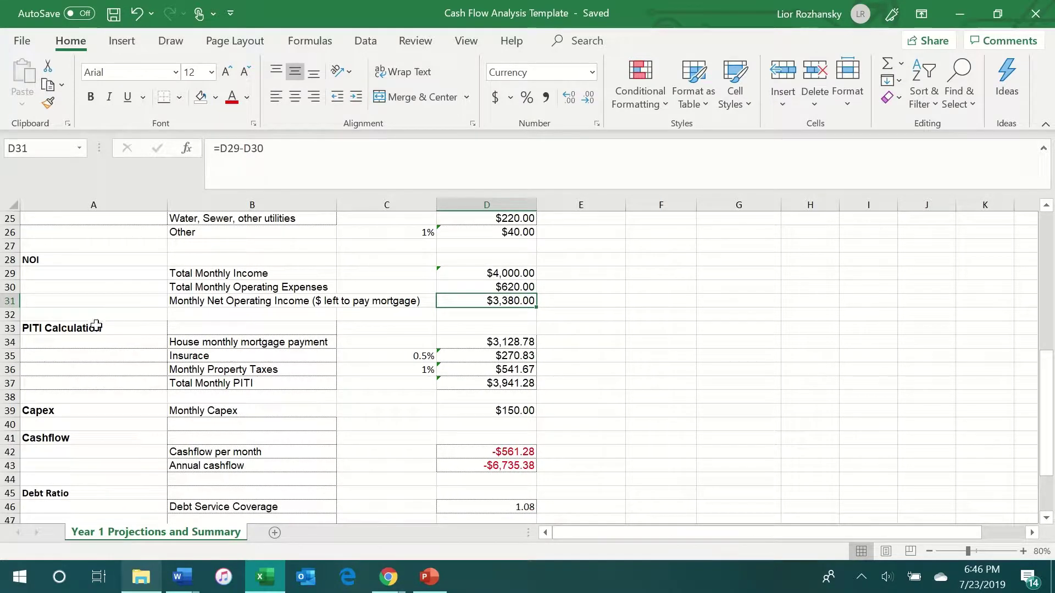
click(486, 343)
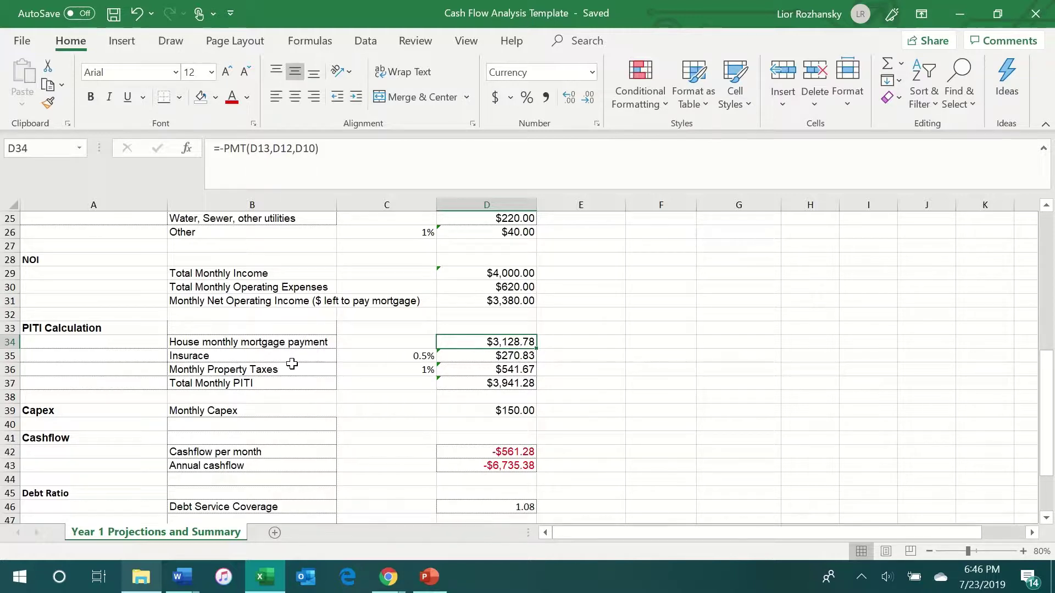
click(531, 356)
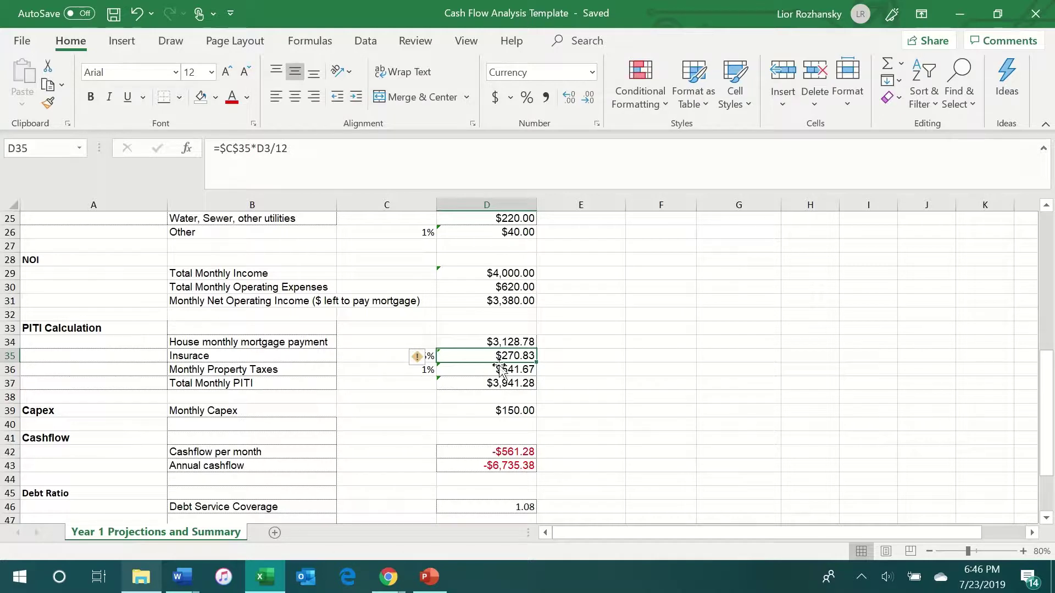
click(388, 363)
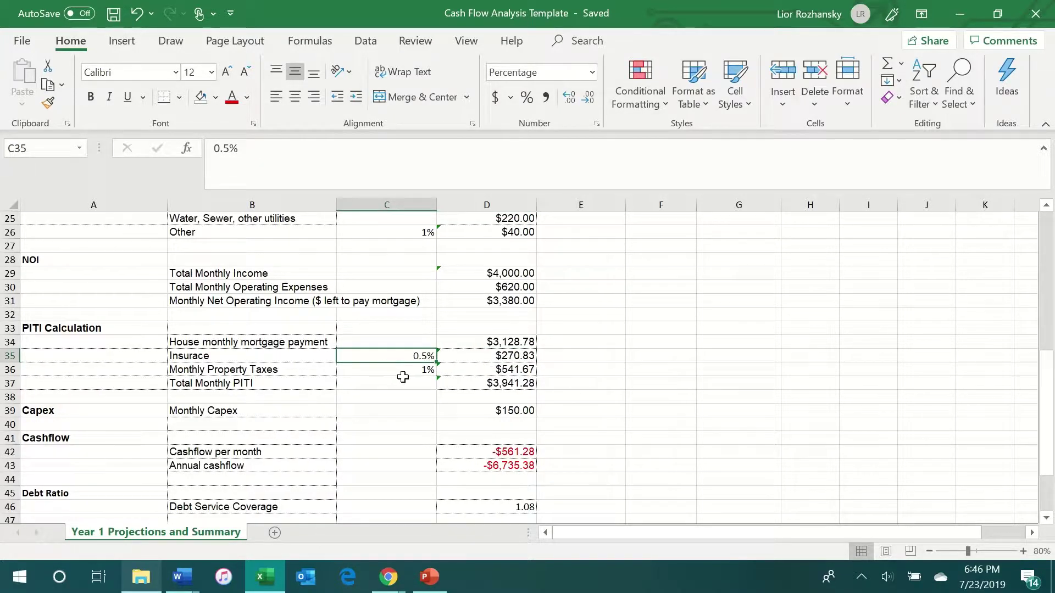
click(406, 370)
click(525, 391)
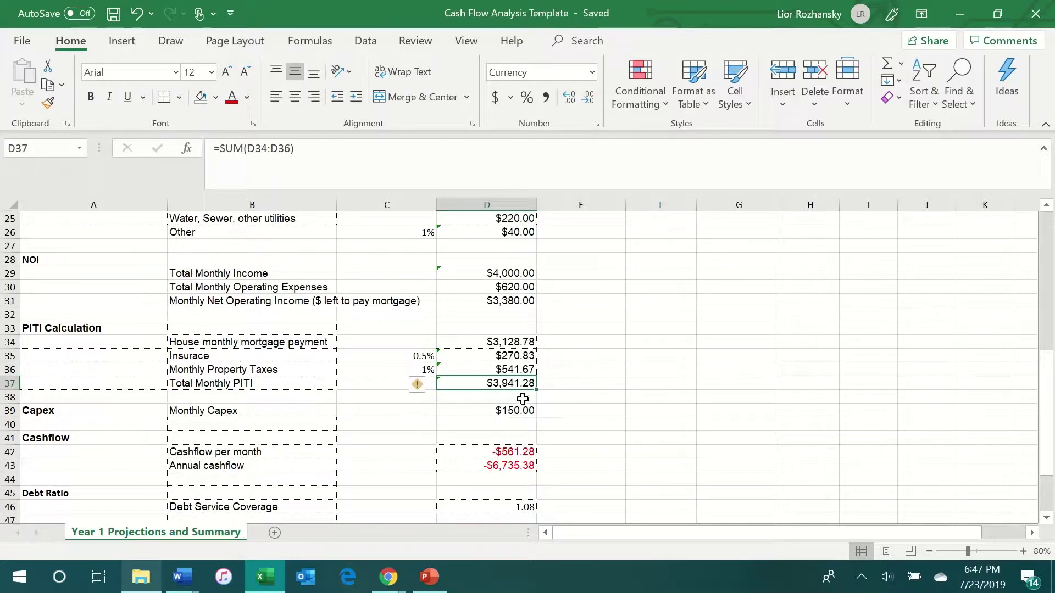
Step: Check the Monthly Capex value of 150 against the repairs cost formula
scroll(500, 384, down, 1)
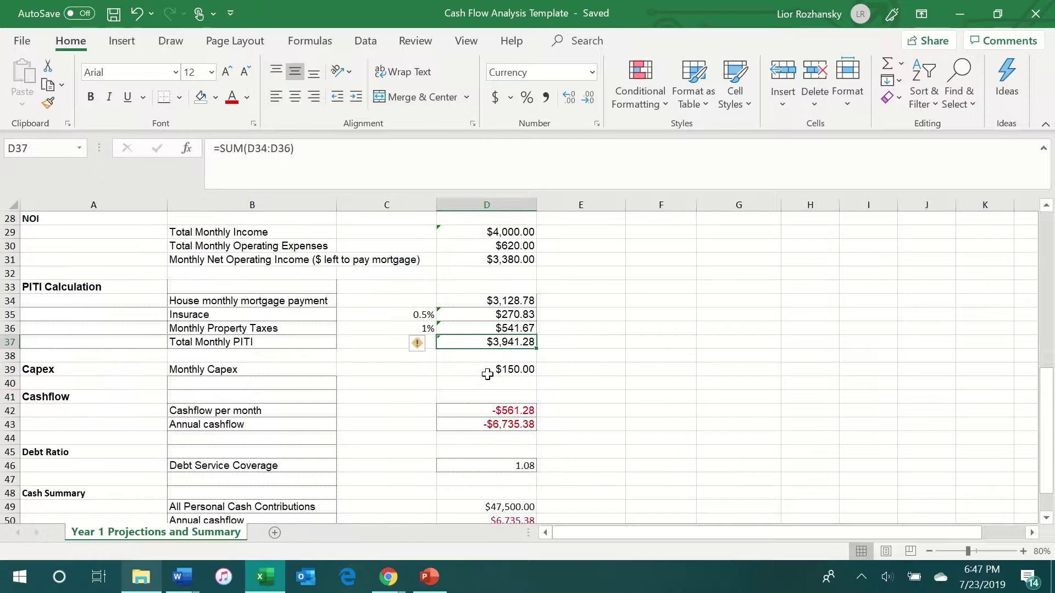
click(493, 367)
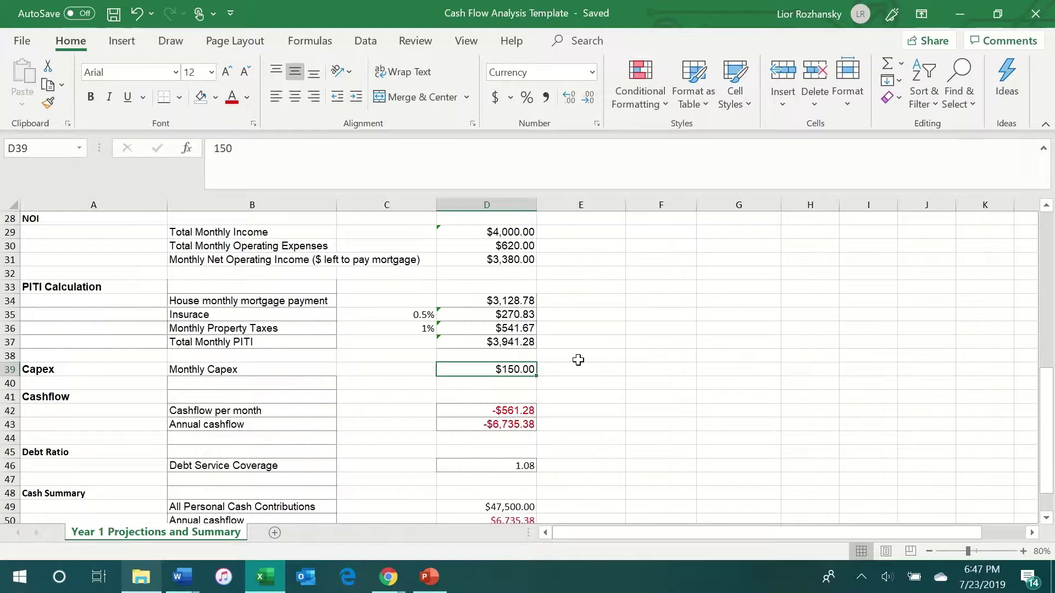
scroll(574, 360, up, 3)
drag(271, 268, 484, 273)
click(483, 273)
scroll(473, 315, down, 4)
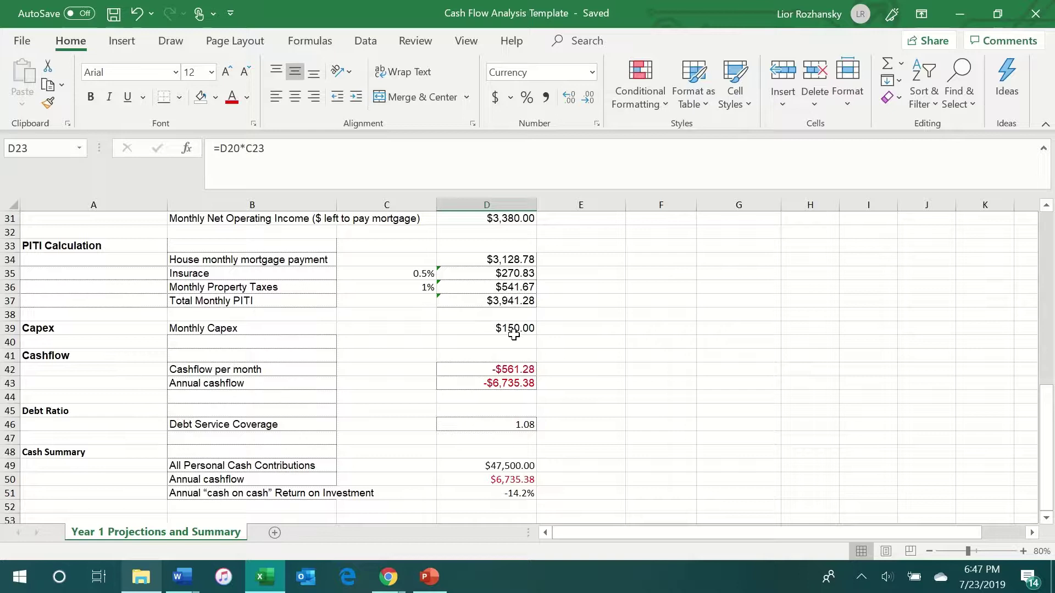
click(511, 332)
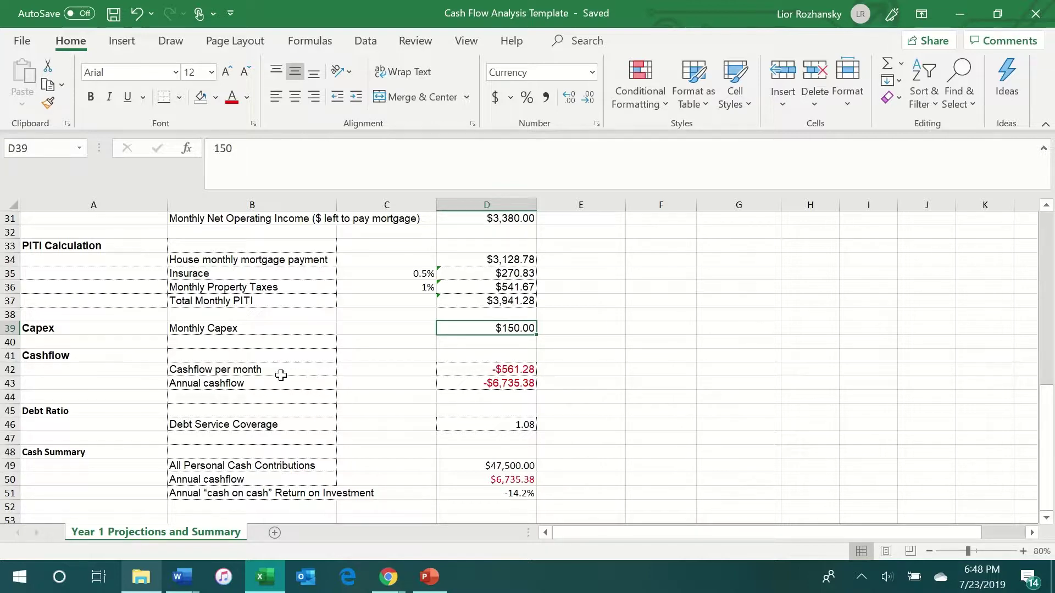
Step: Inspect the Cashflow per month formula and relate it to the empty Rent Unit 3 amount
drag(281, 376, 517, 369)
click(527, 368)
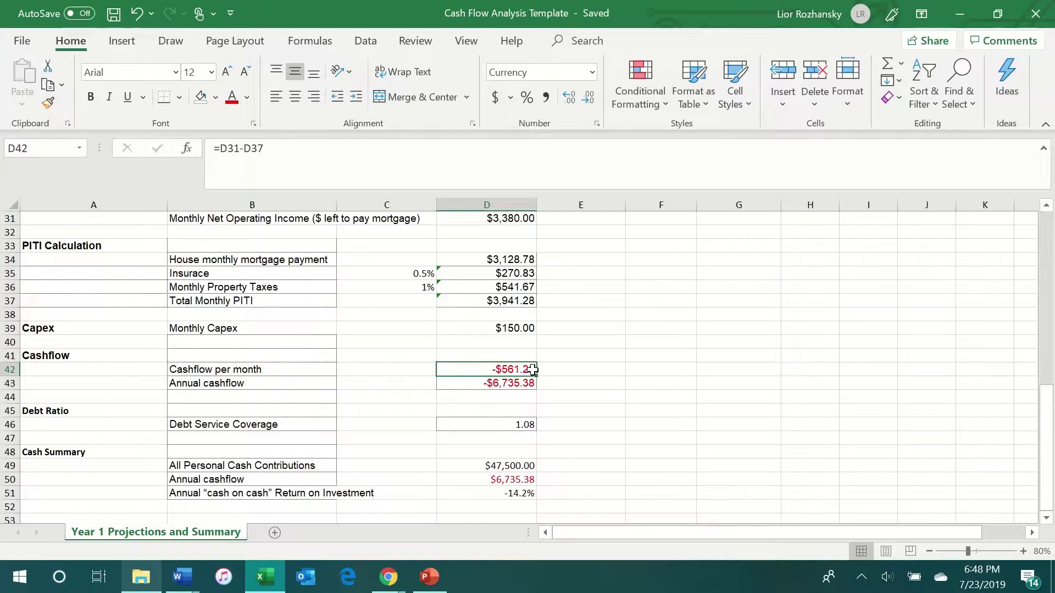
scroll(528, 384, up, 4)
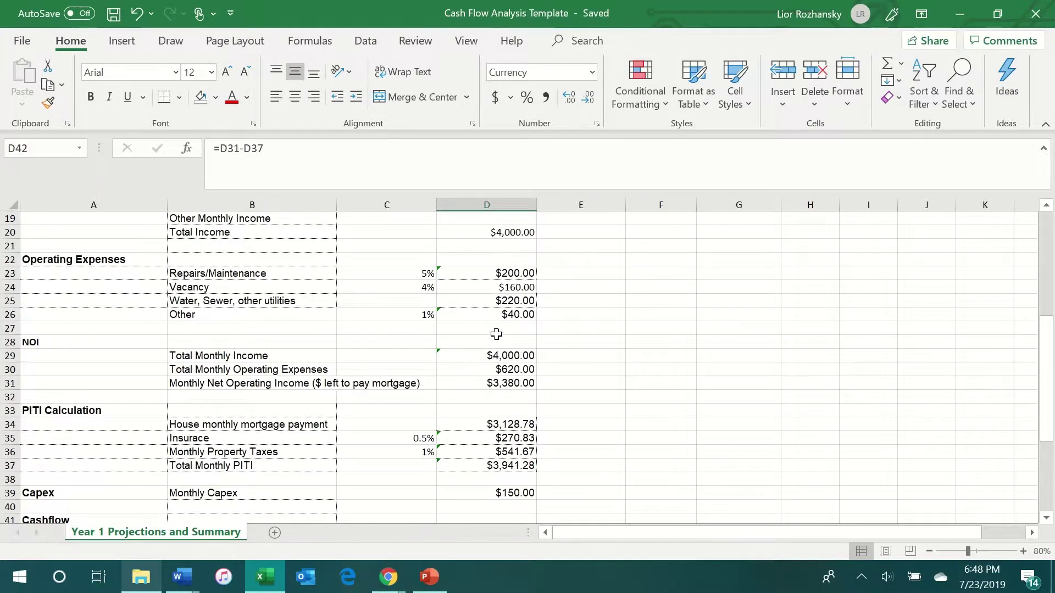
scroll(503, 338, up, 2)
click(501, 288)
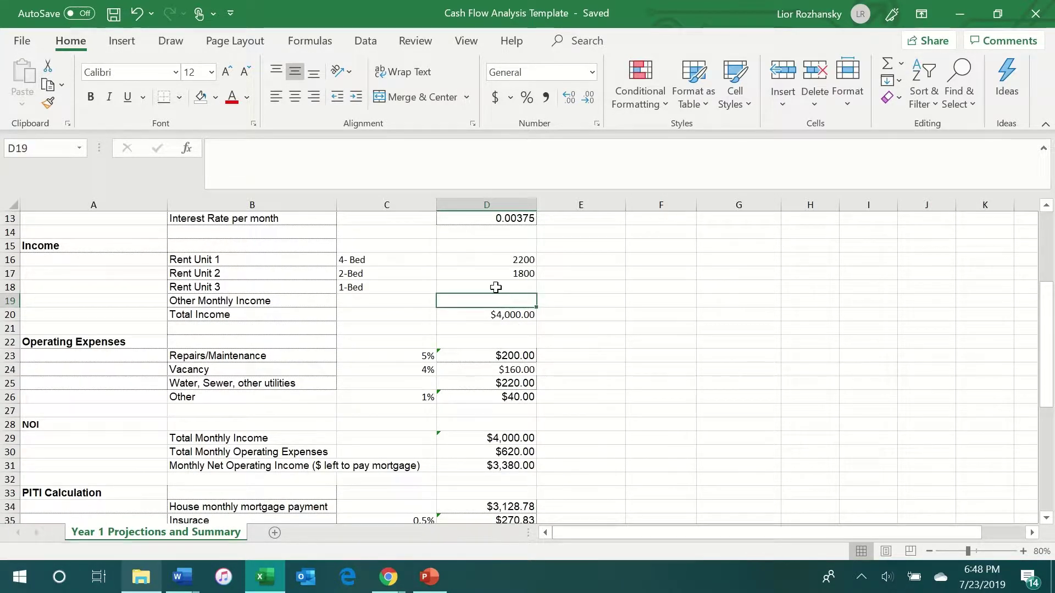
scroll(526, 329, down, 6)
click(500, 374)
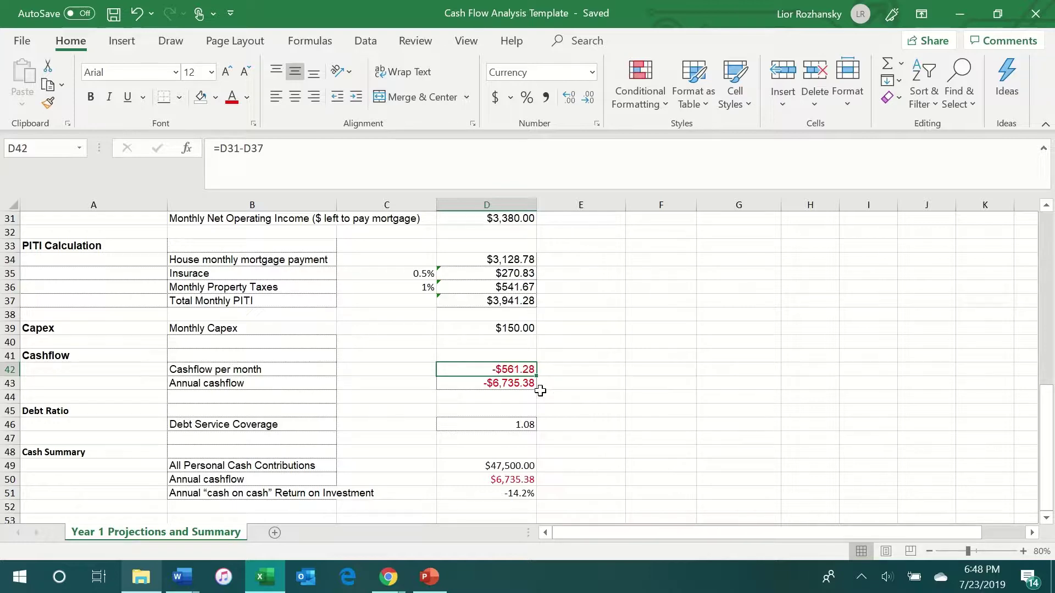
scroll(540, 390, up, 5)
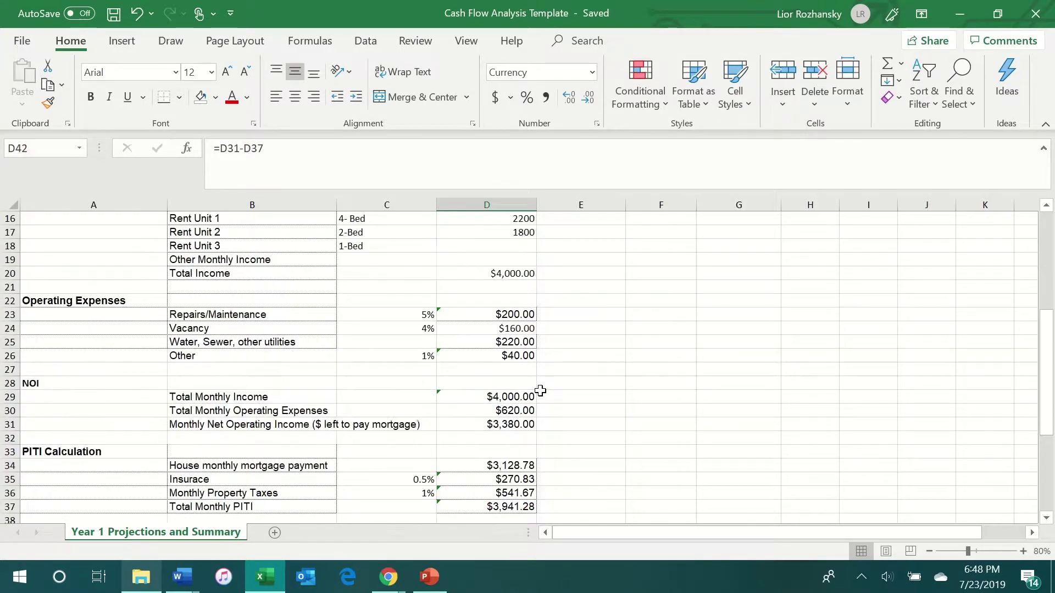
scroll(541, 390, up, 2)
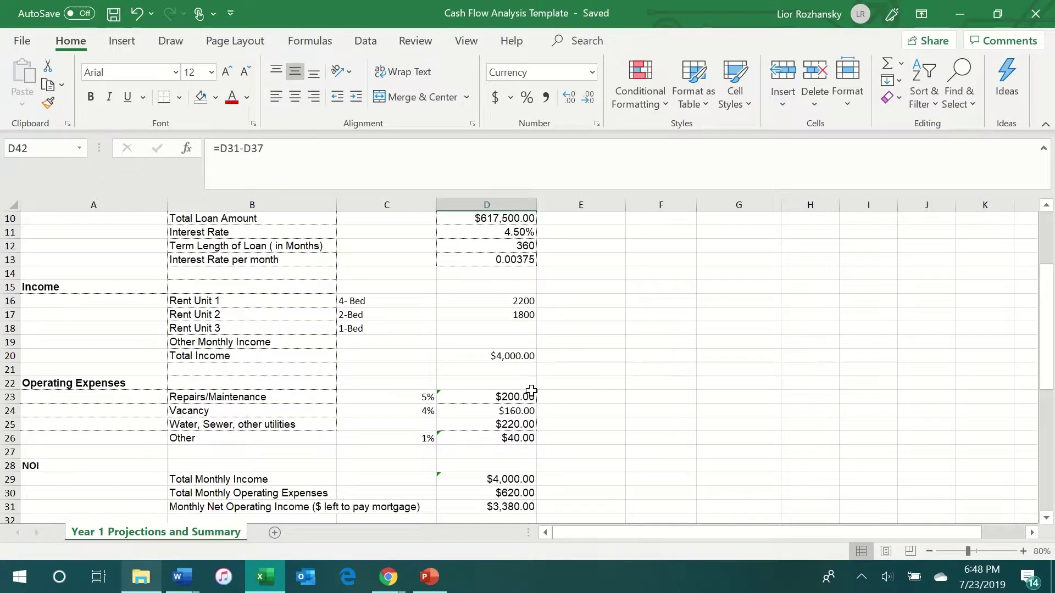
scroll(532, 391, up, 1)
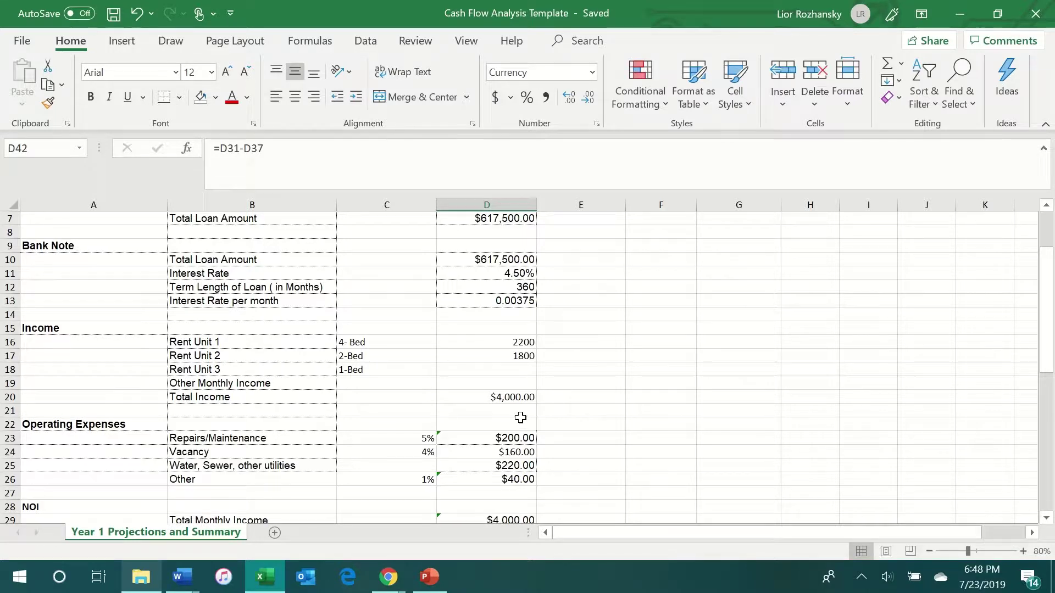
Step: Enter 1300 as the rent for the 1-Bed Rent Unit 3
click(389, 377)
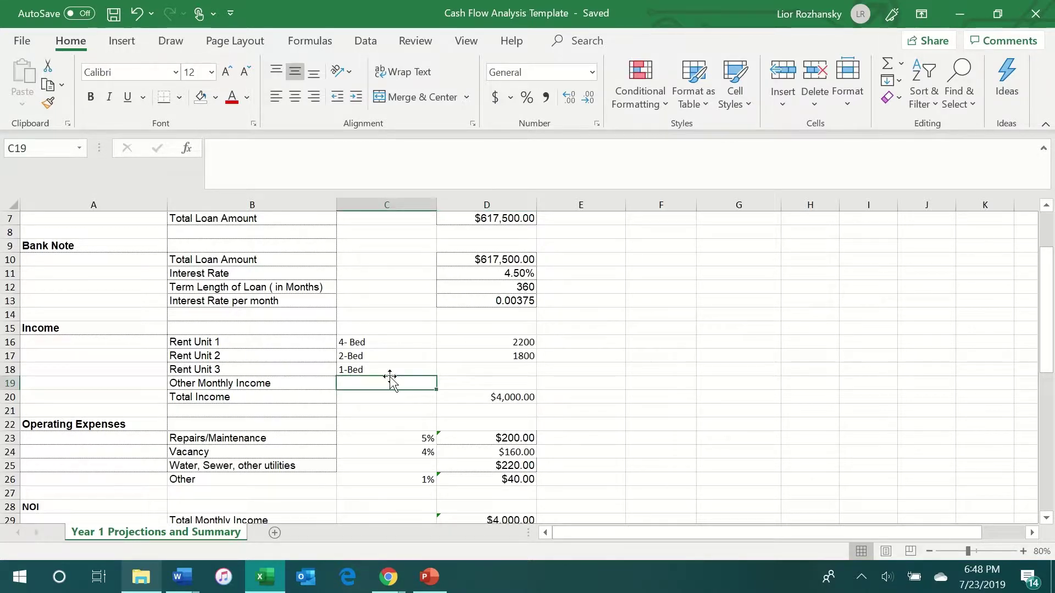
click(395, 368)
click(464, 367)
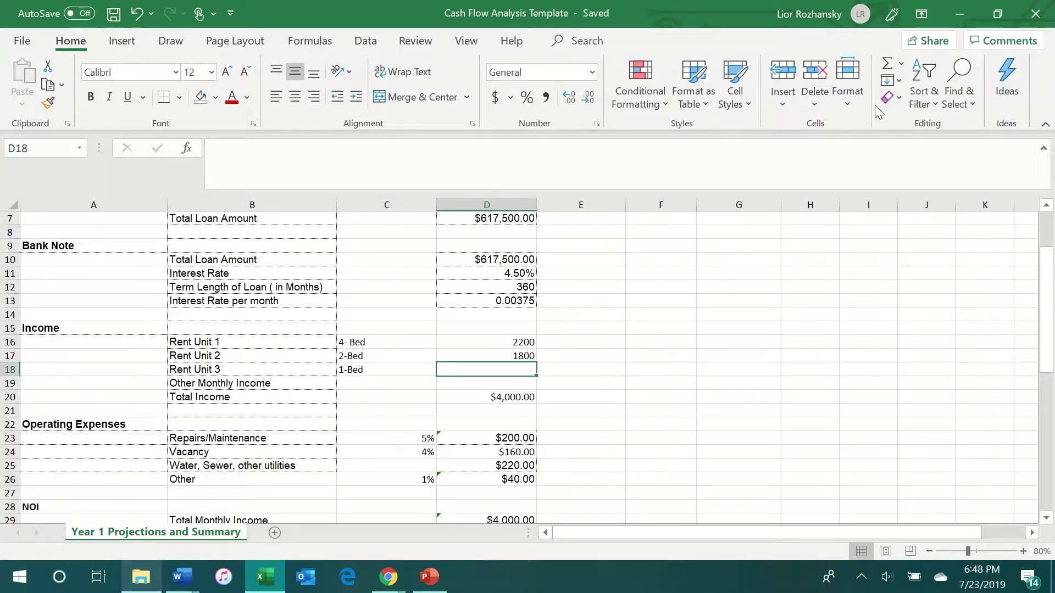
text(1300)
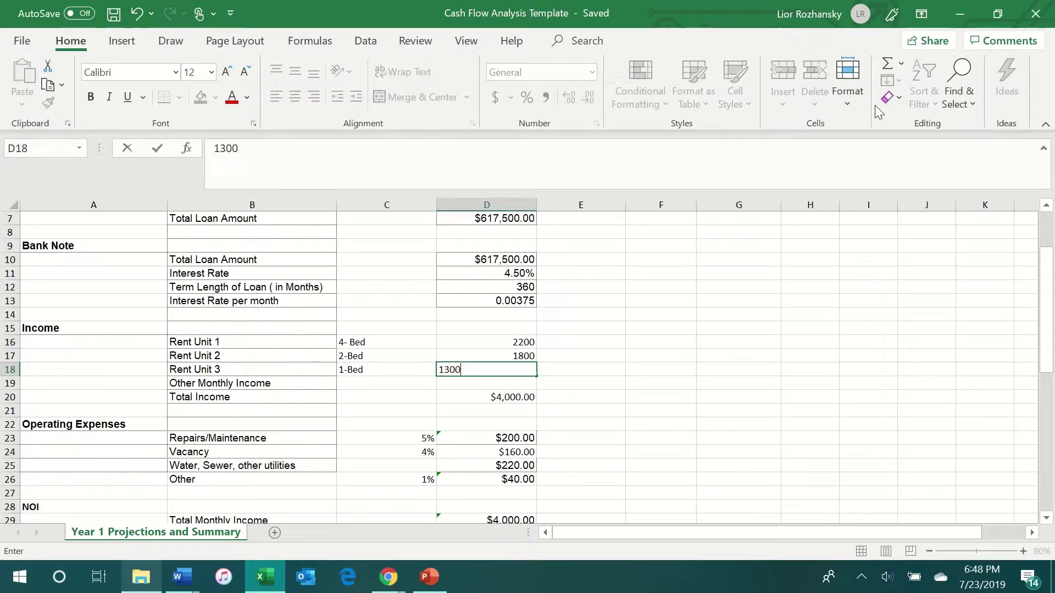
key(Return)
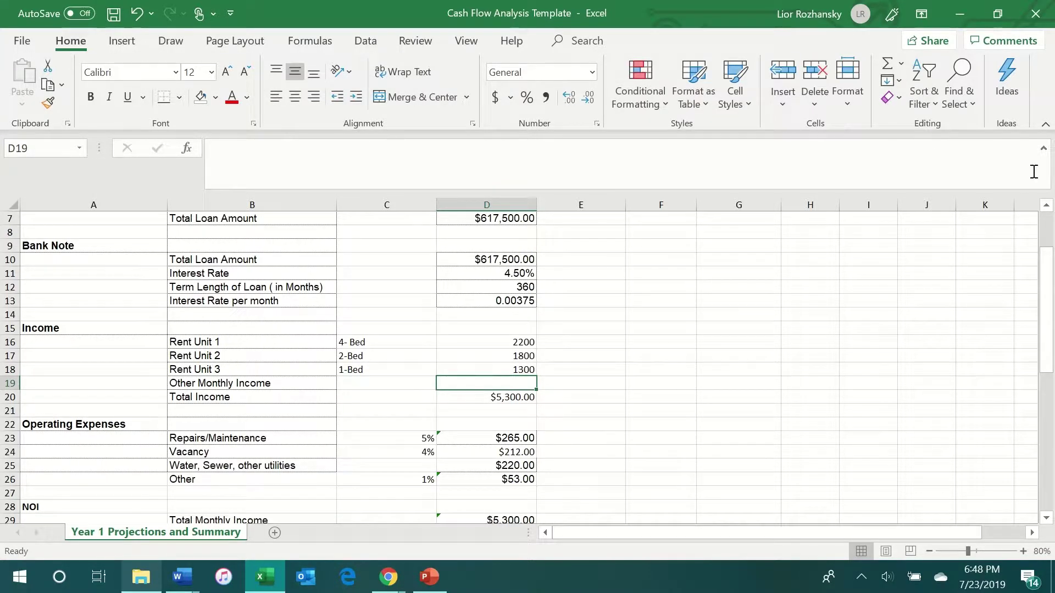
Step: Confirm the monthly cashflow now reads $608.72
scroll(880, 272, down, 4)
scroll(880, 272, down, 3)
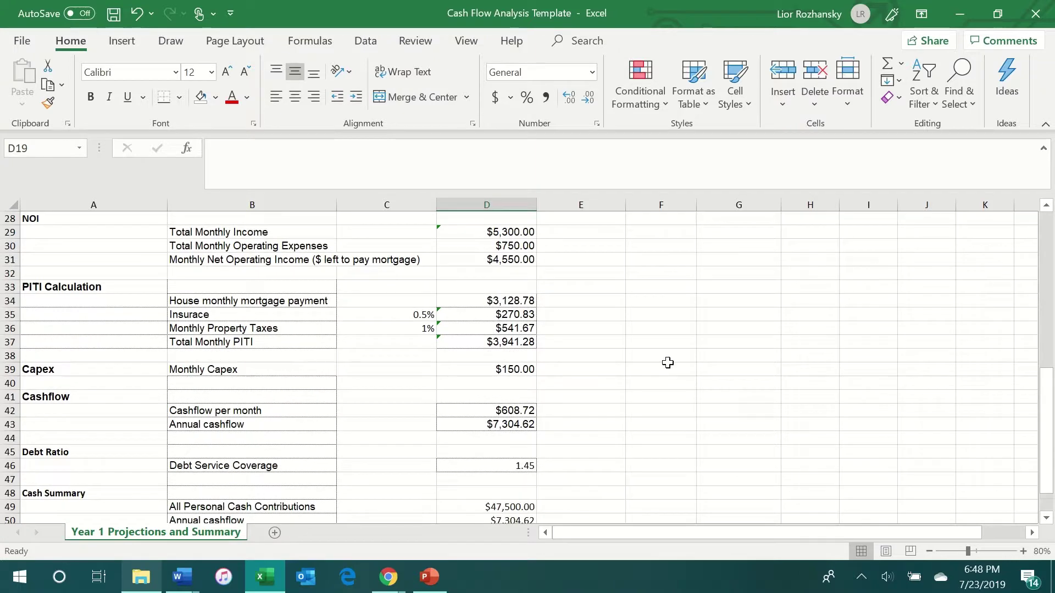
click(508, 412)
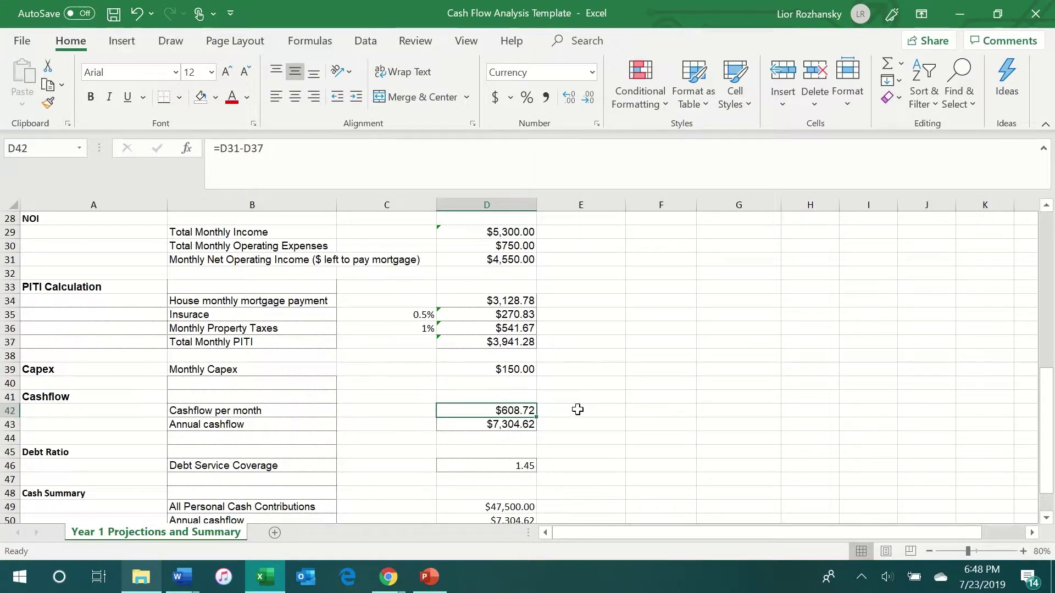
scroll(497, 410, down, 2)
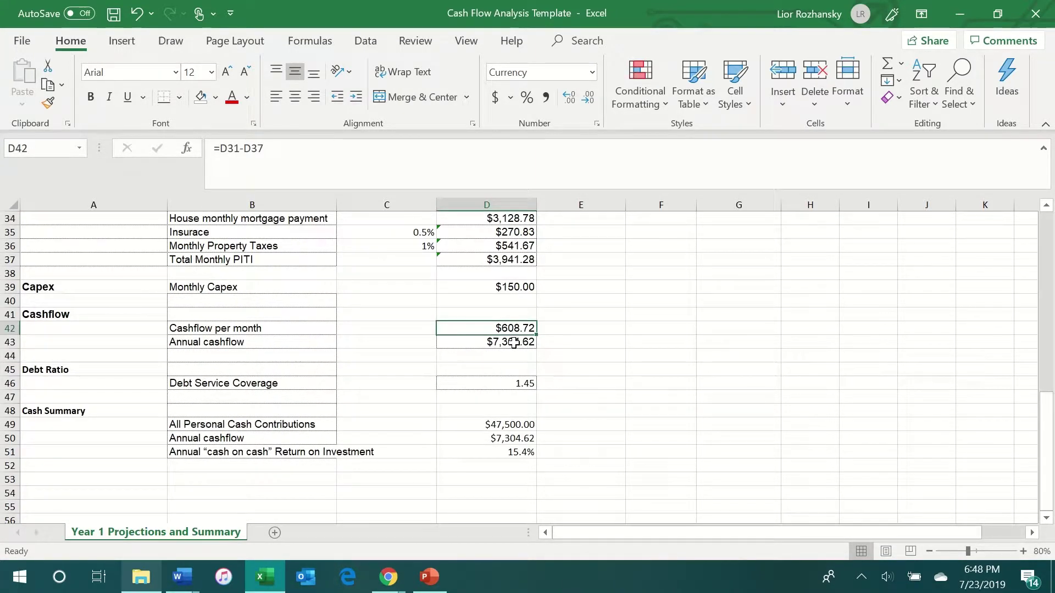
click(513, 342)
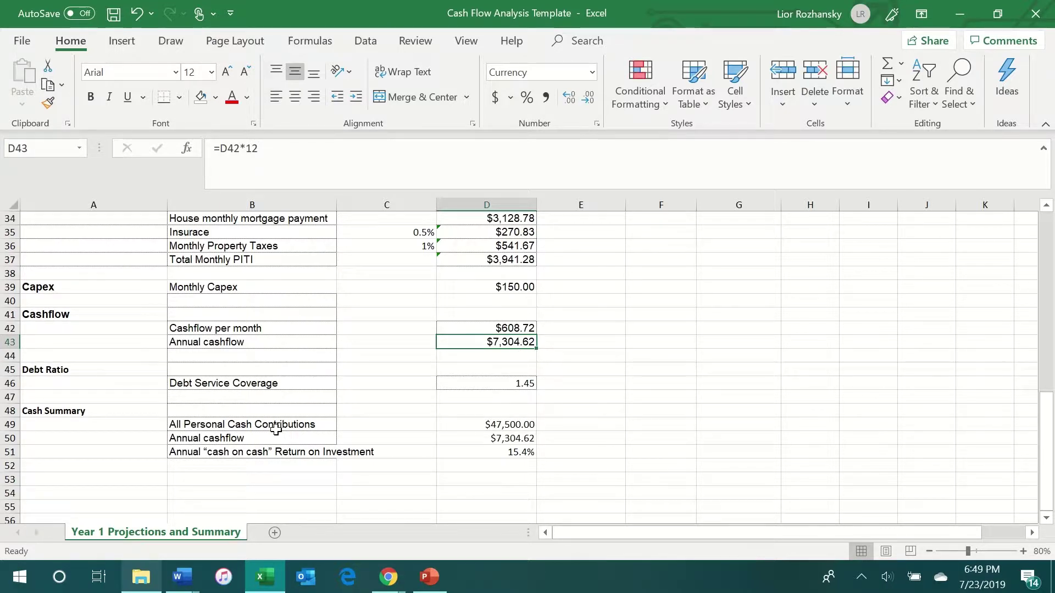
click(496, 425)
scroll(495, 433, up, 11)
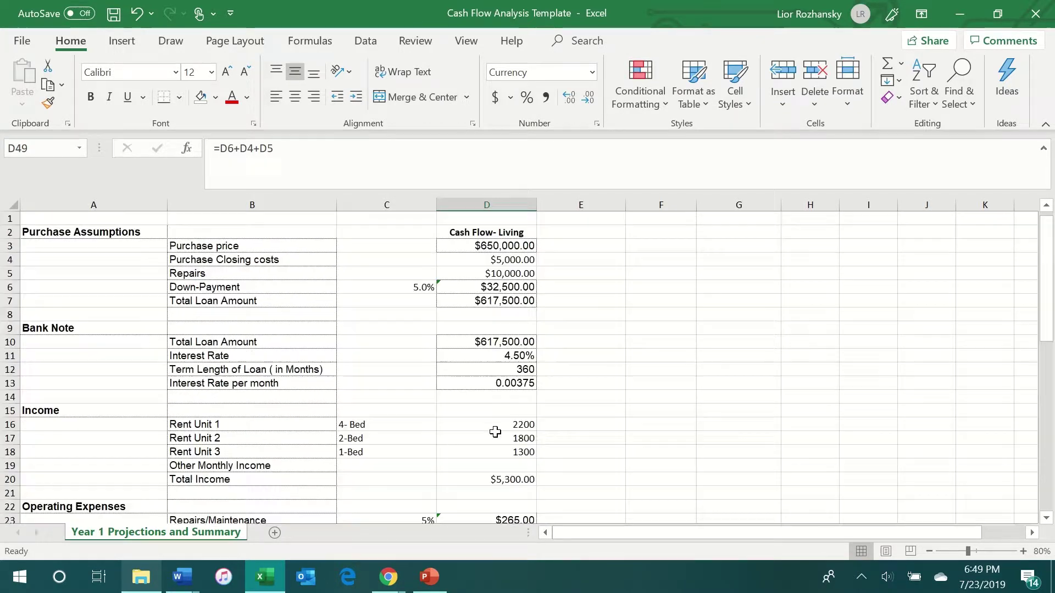
click(507, 287)
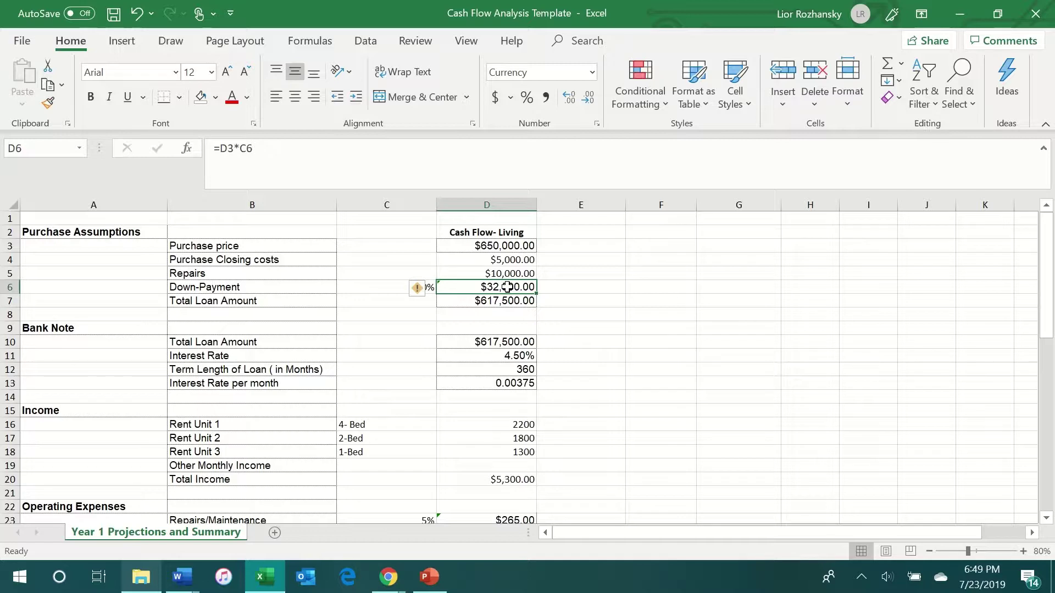
click(505, 260)
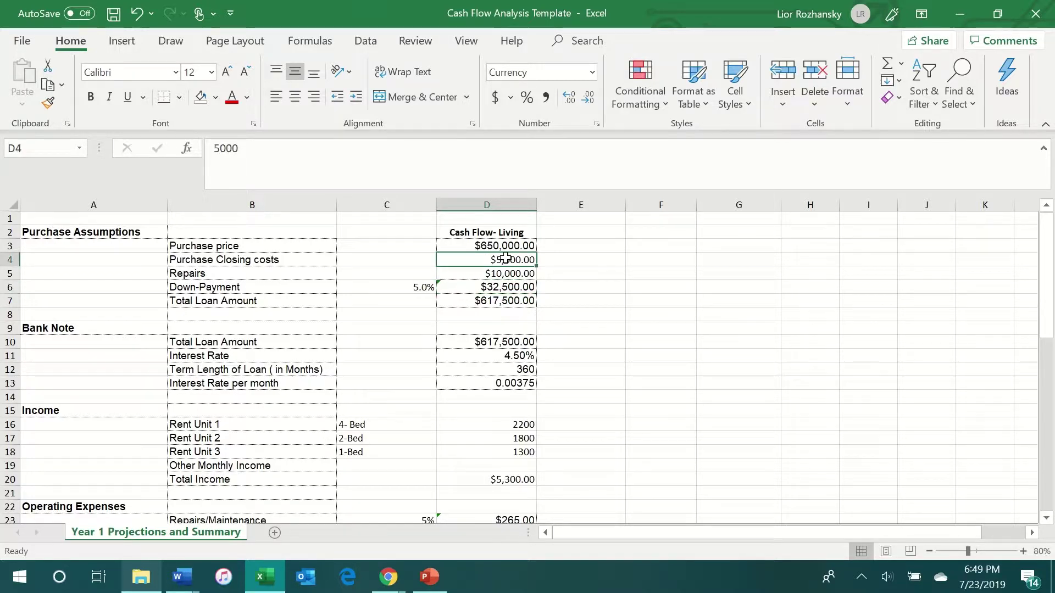
click(504, 274)
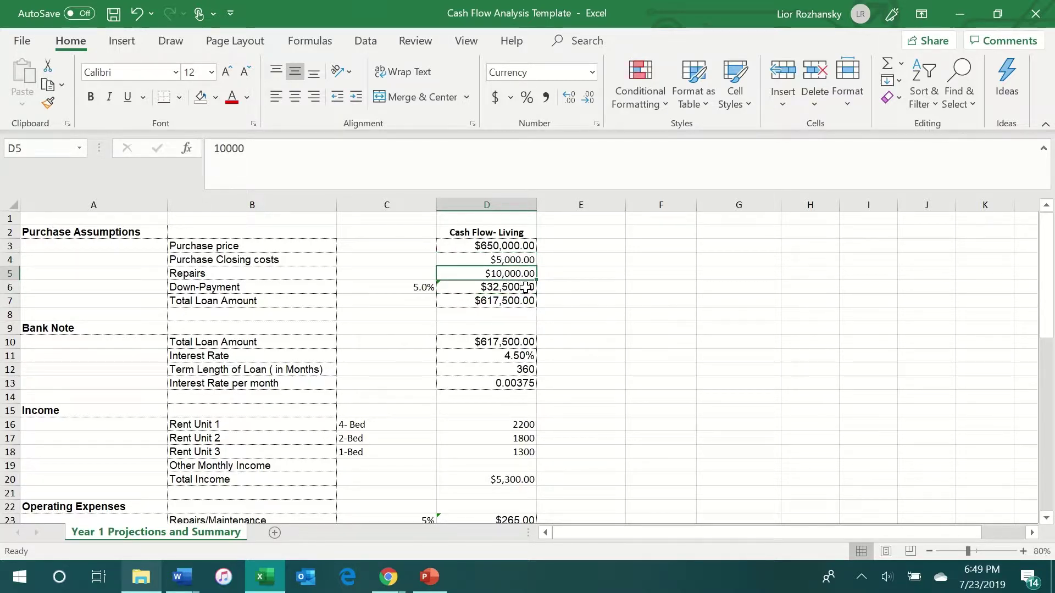
scroll(530, 305, down, 11)
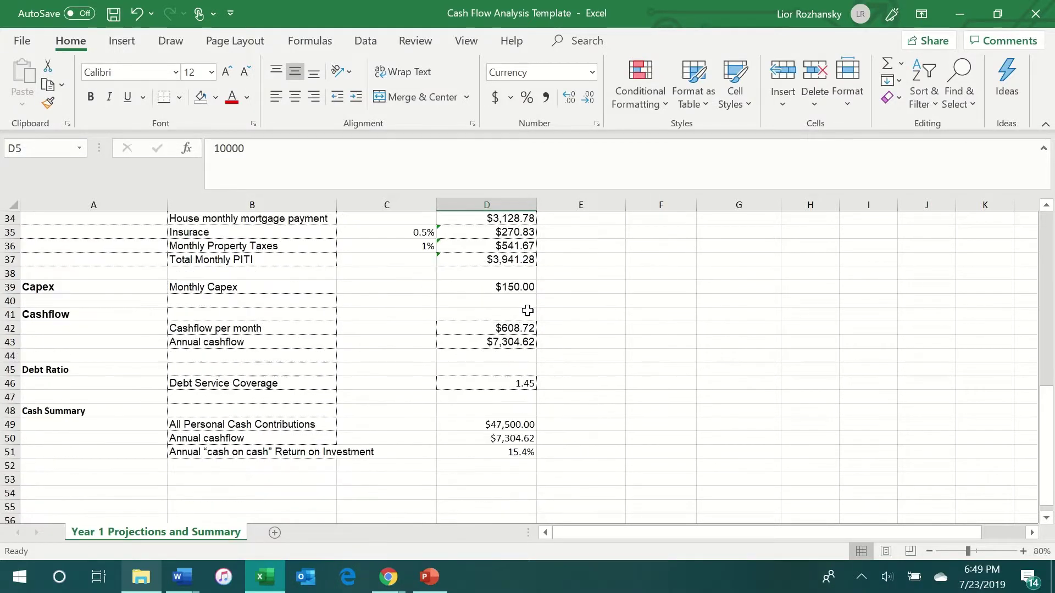
click(523, 424)
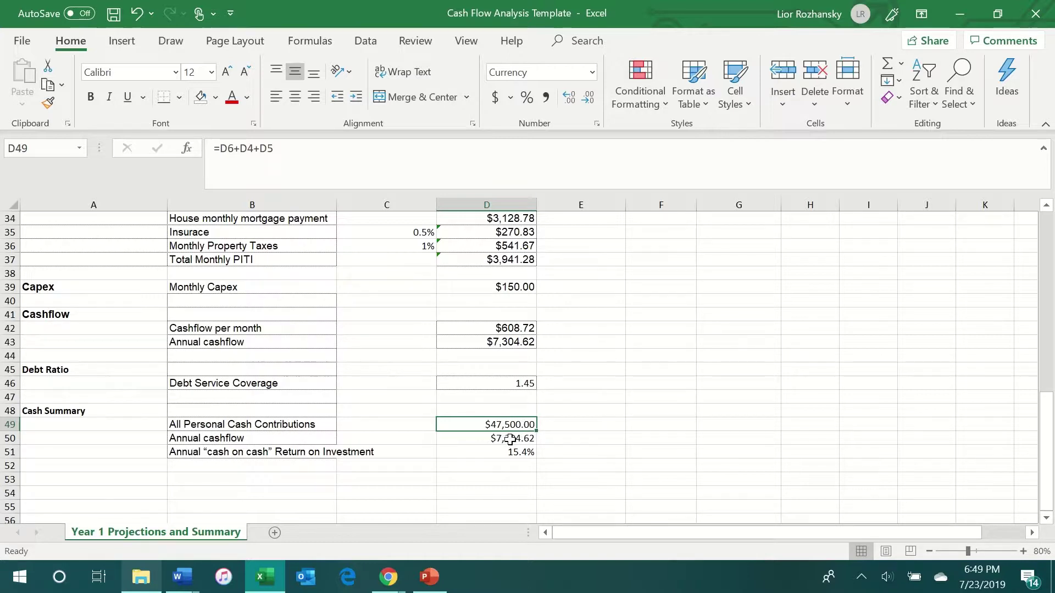
click(520, 438)
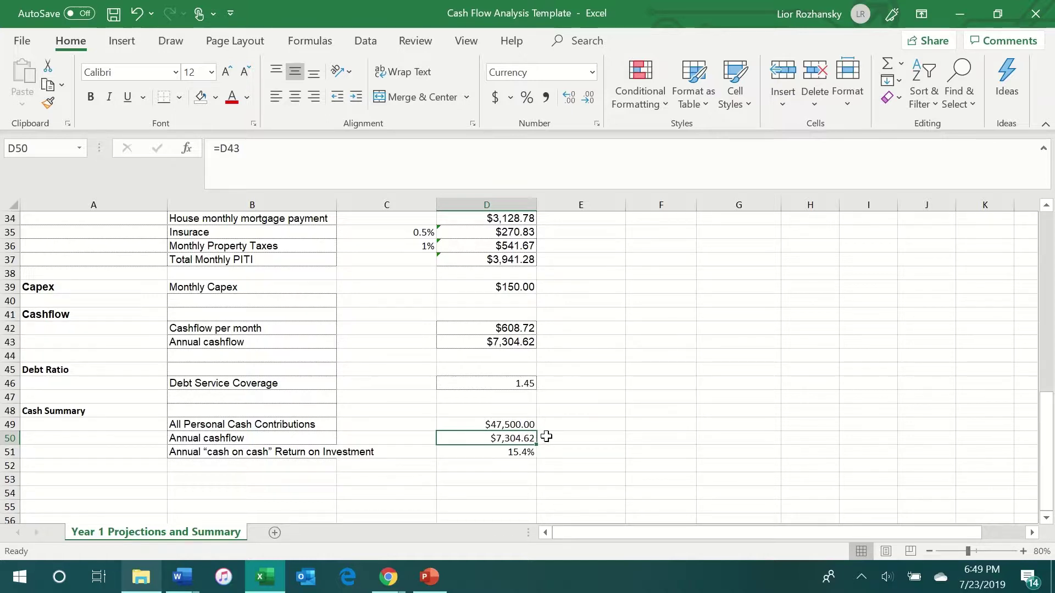
click(511, 456)
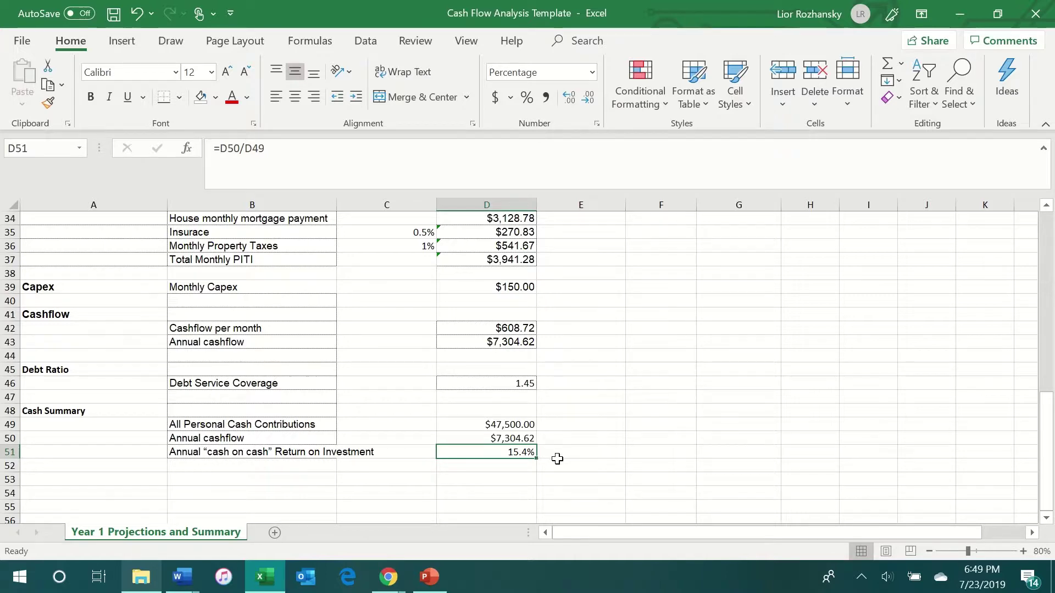
scroll(558, 460, up, 11)
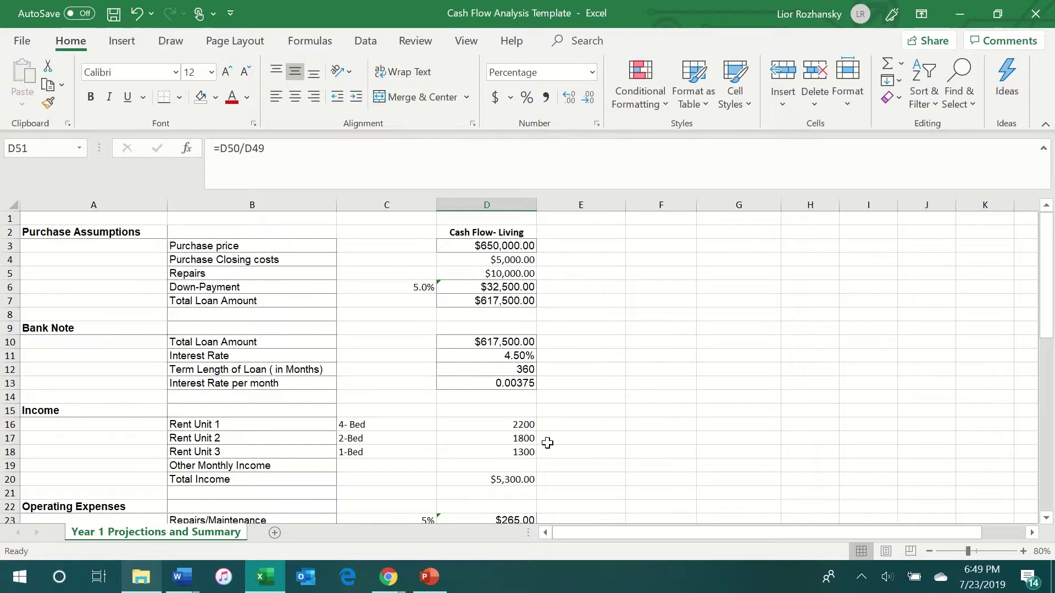
scroll(286, 310, down, 3)
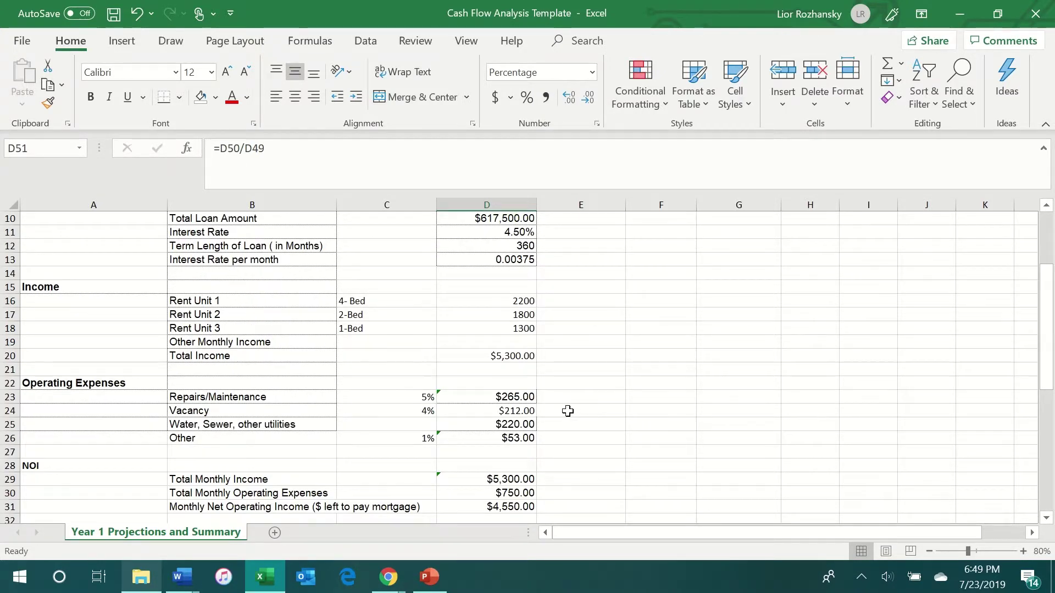
scroll(570, 411, up, 3)
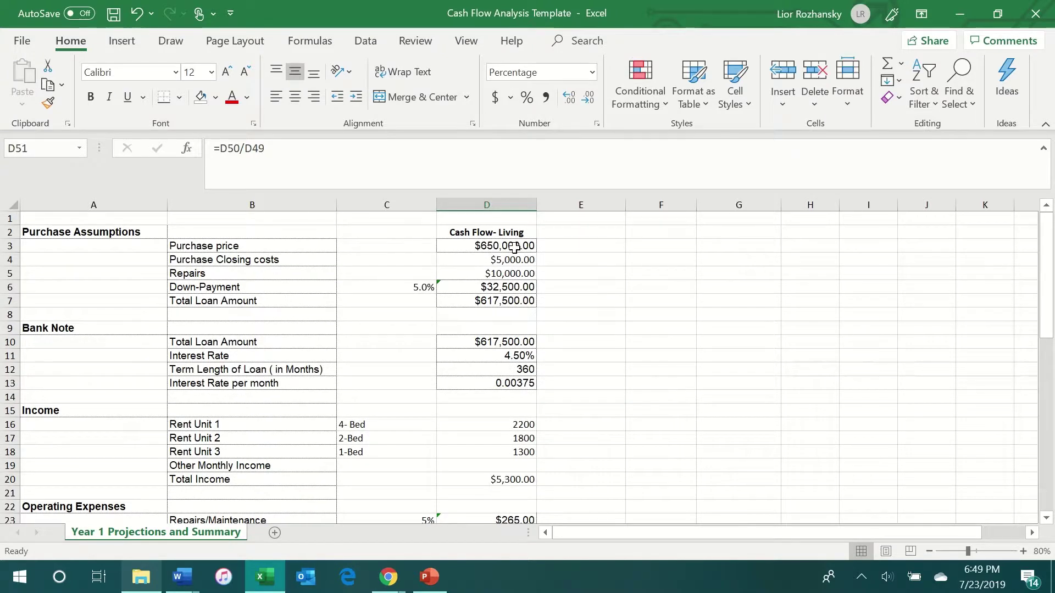
click(479, 247)
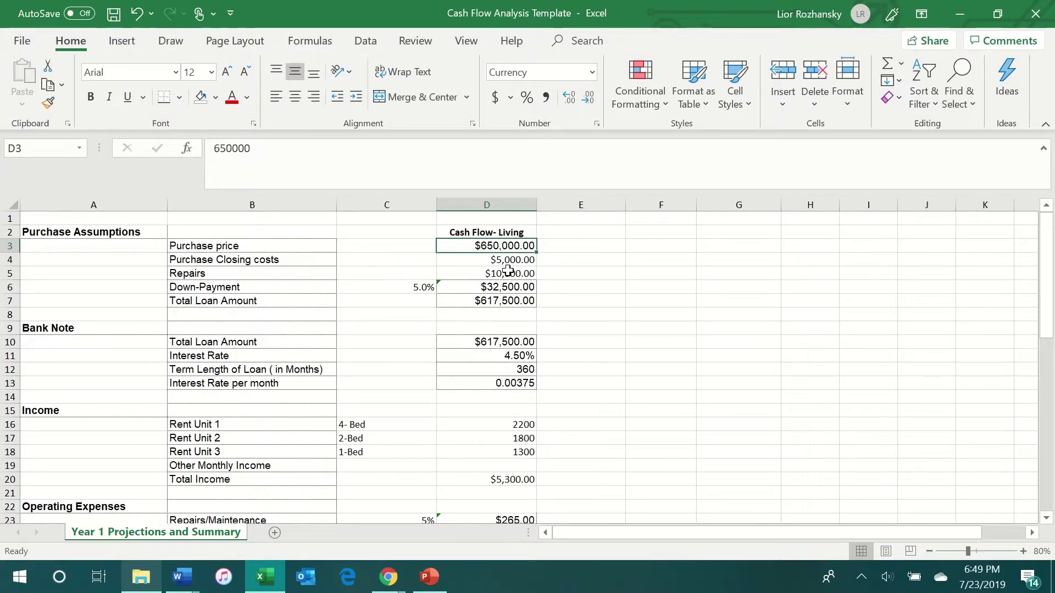
click(510, 271)
scroll(506, 297, down, 3)
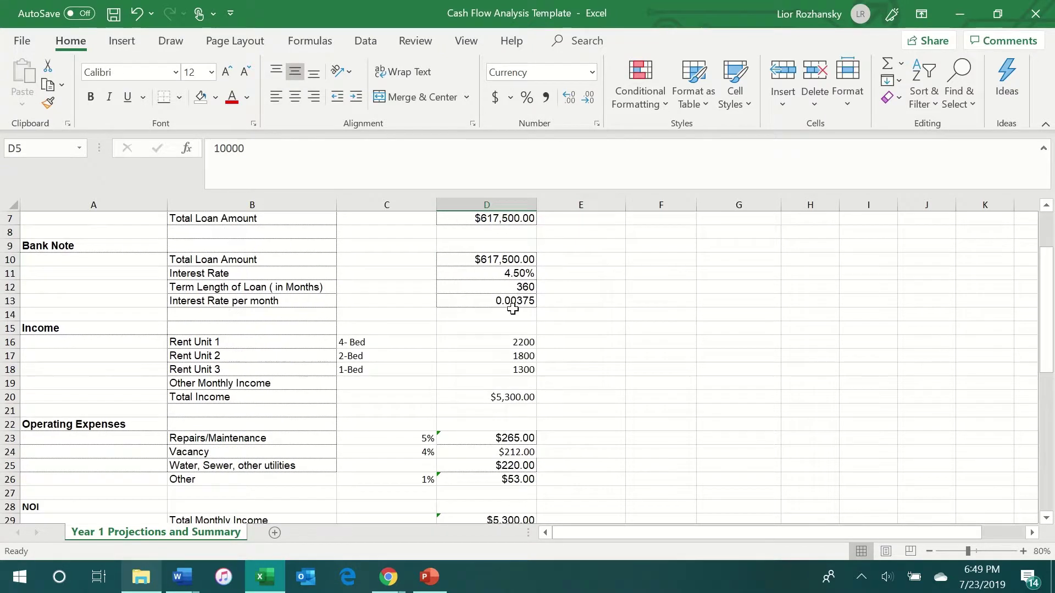
drag(504, 301, 522, 327)
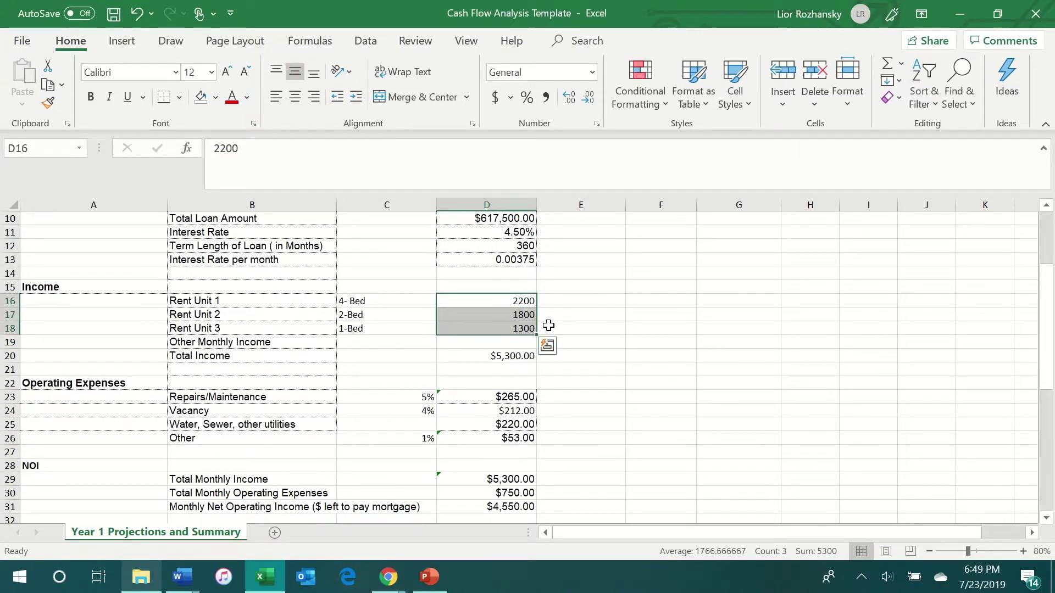
scroll(547, 330, down, 2)
scroll(547, 331, down, 2)
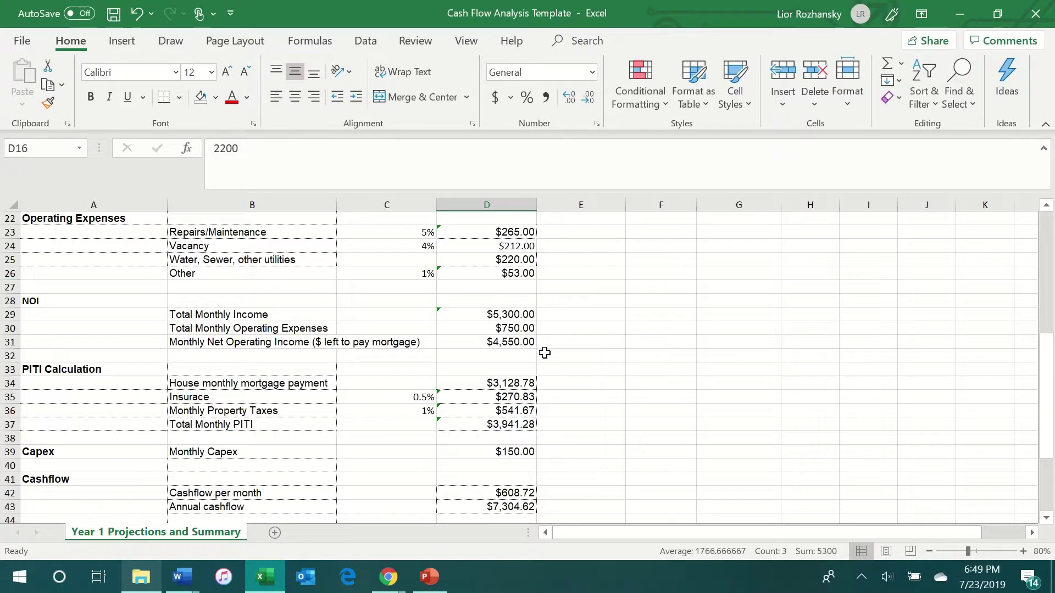
scroll(544, 352, up, 4)
scroll(551, 451, up, 3)
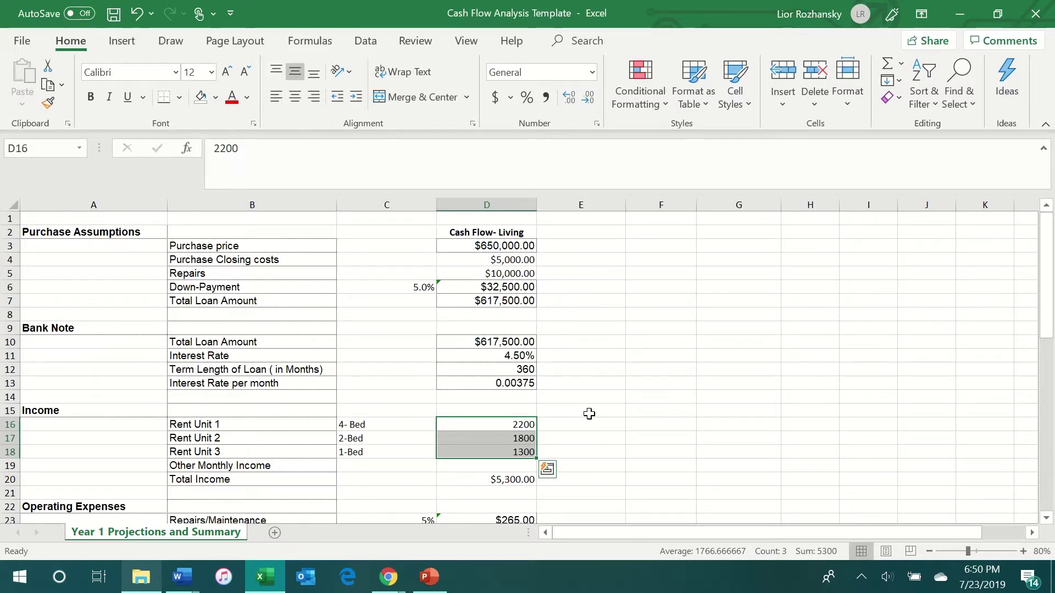
scroll(590, 414, down, 7)
scroll(589, 413, down, 6)
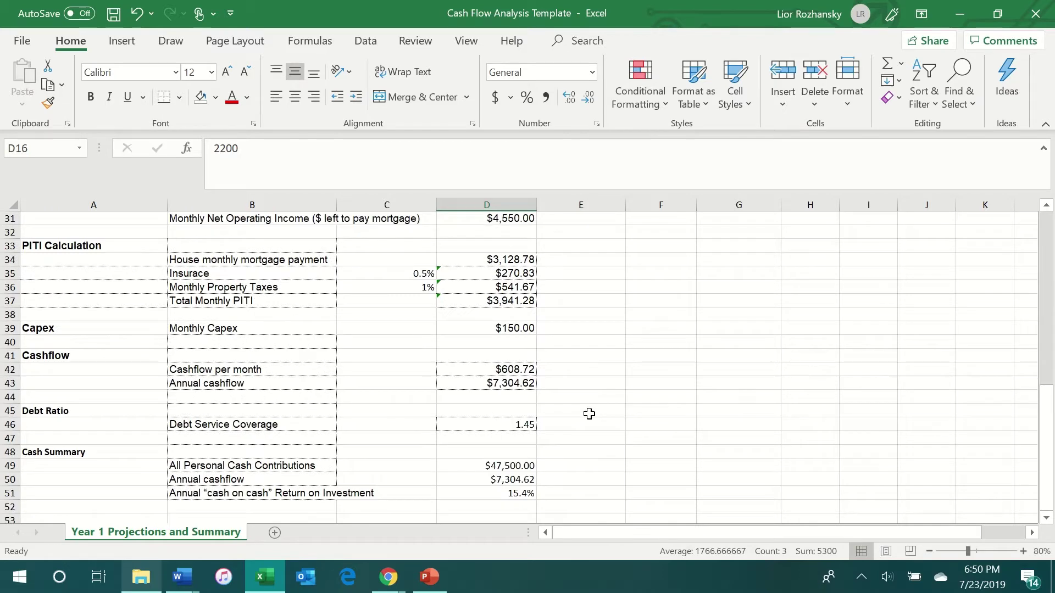